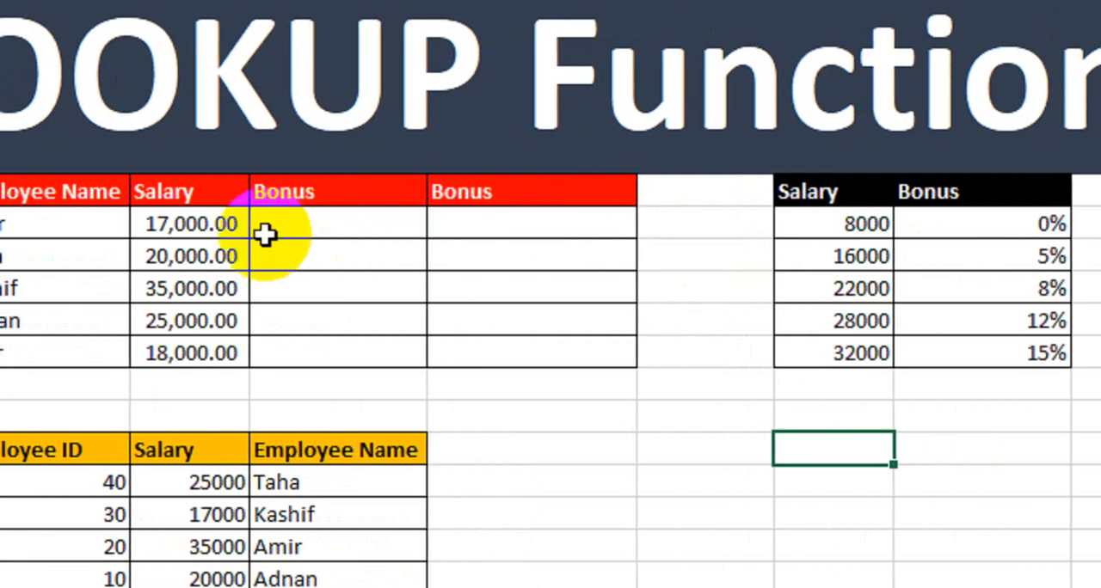
Review the employee table's name, salary and first bonus columns, and the separate salary-to-bonus reference table
{"action": "left_click_drag", "start_coordinate": [61, 196], "coordinate": [61, 344]}
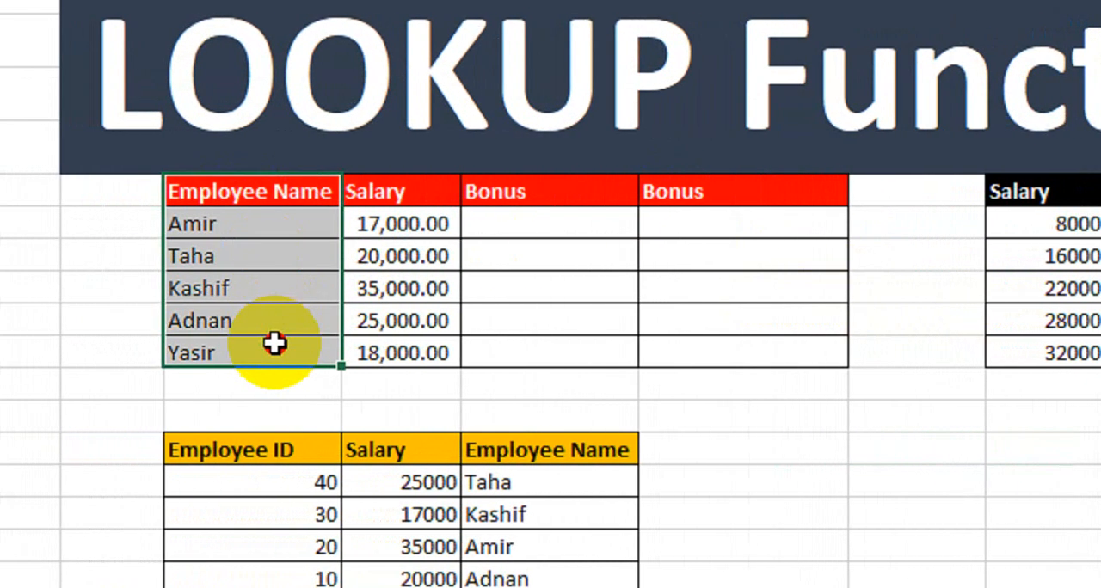
{"action": "left_click_drag", "start_coordinate": [393, 193], "coordinate": [410, 353]}
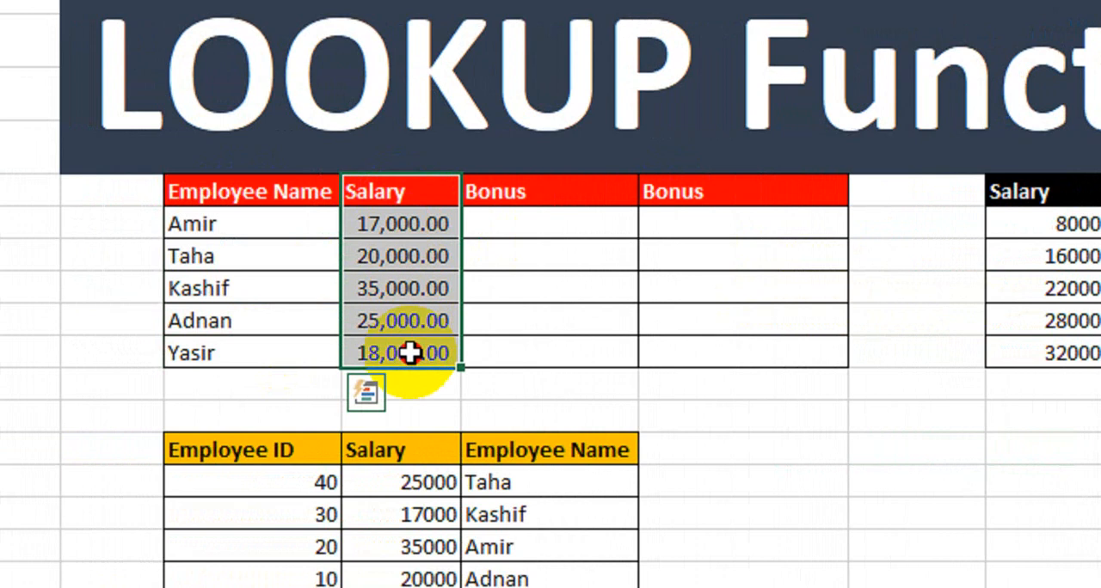
{"action": "left_click_drag", "start_coordinate": [553, 216], "coordinate": [553, 354]}
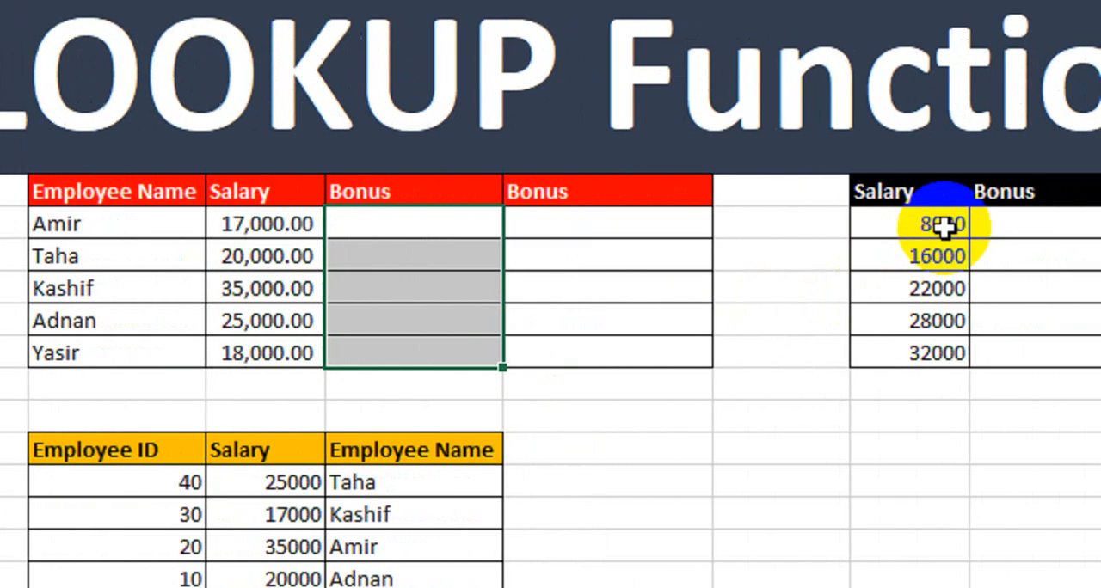
{"action": "left_click_drag", "start_coordinate": [1050, 191], "coordinate": [873, 361]}
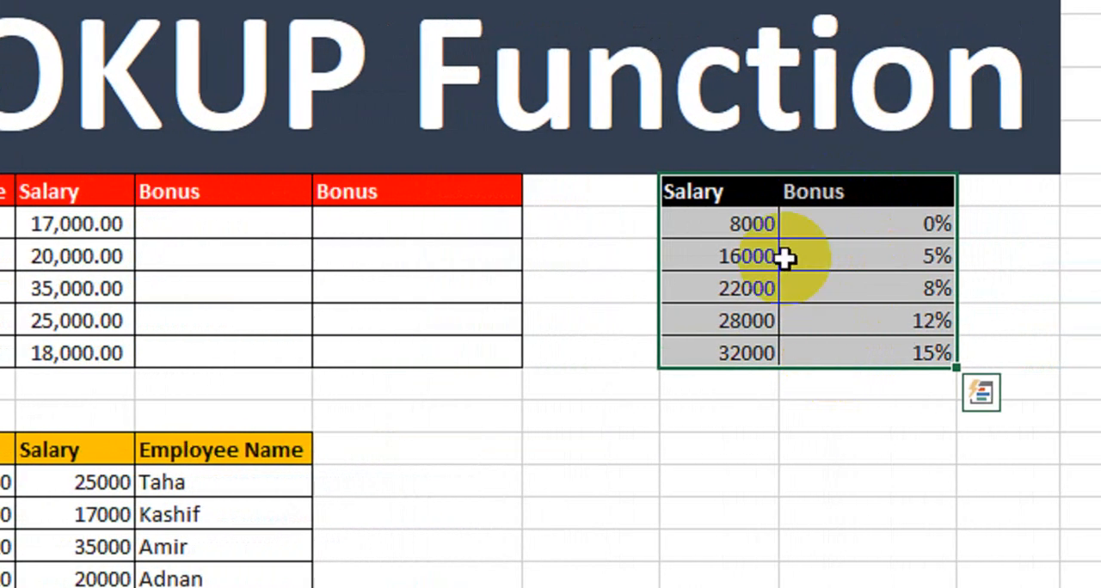
Examine each salary threshold and its matching bonus percentage in the reference table against the empty bonus column
{"action": "left_click", "coordinate": [782, 223]}
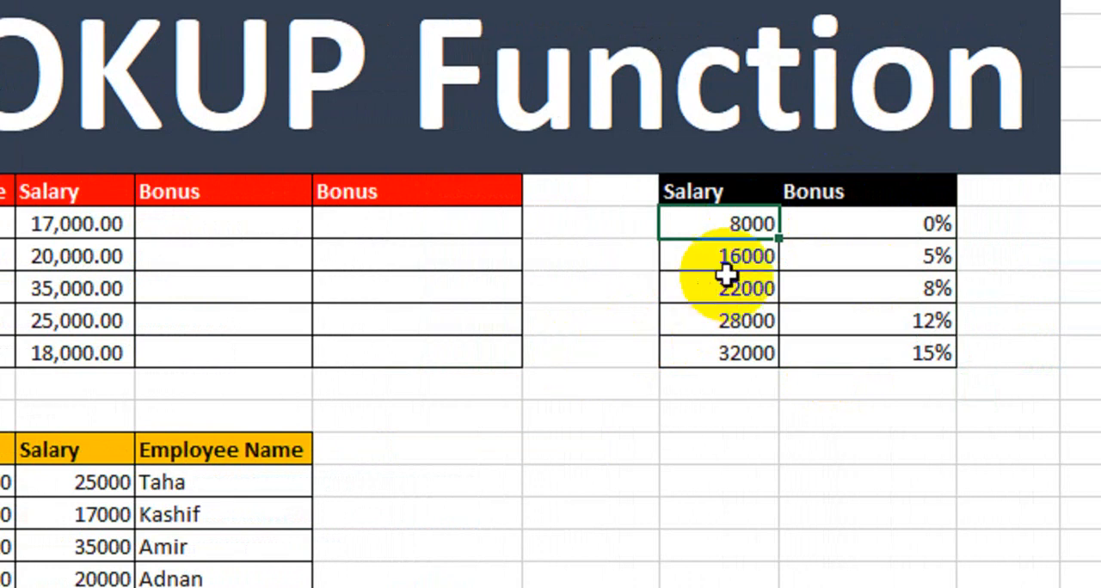
{"action": "left_click", "coordinate": [869, 256]}
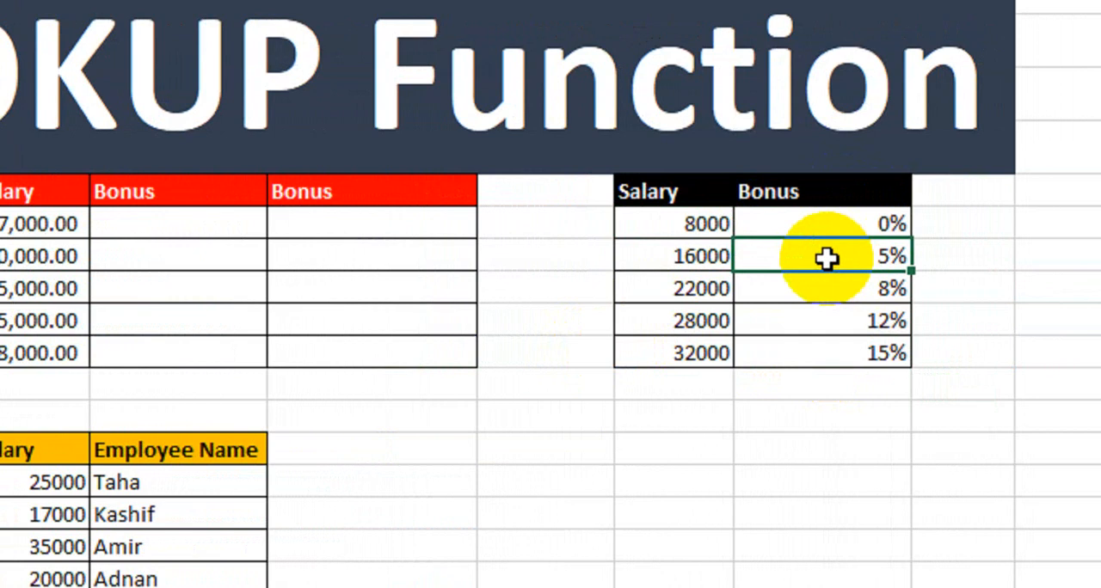
{"action": "left_click", "coordinate": [704, 288]}
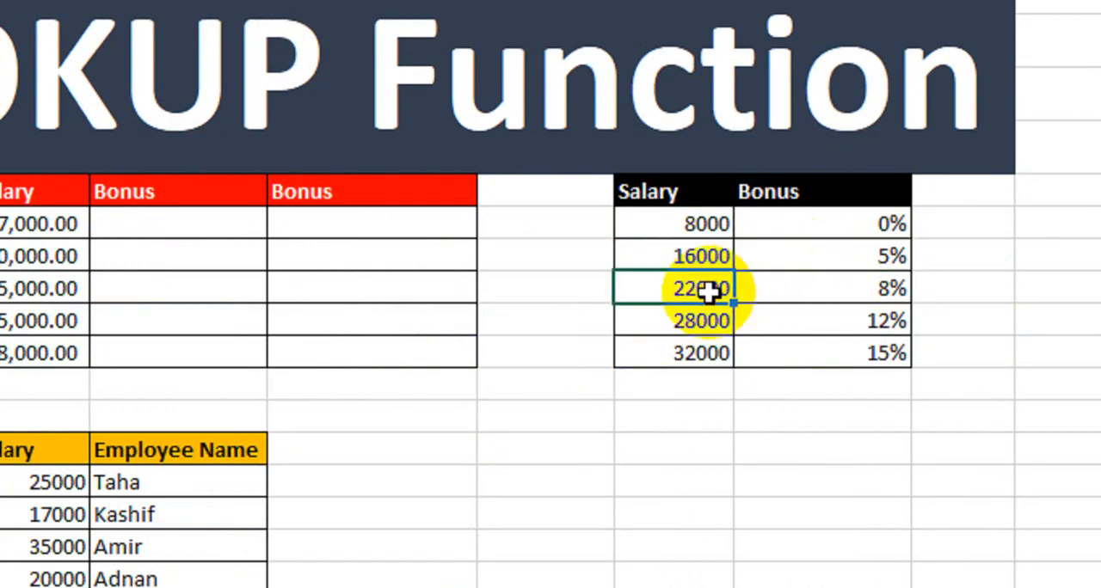
{"action": "left_click", "coordinate": [769, 287]}
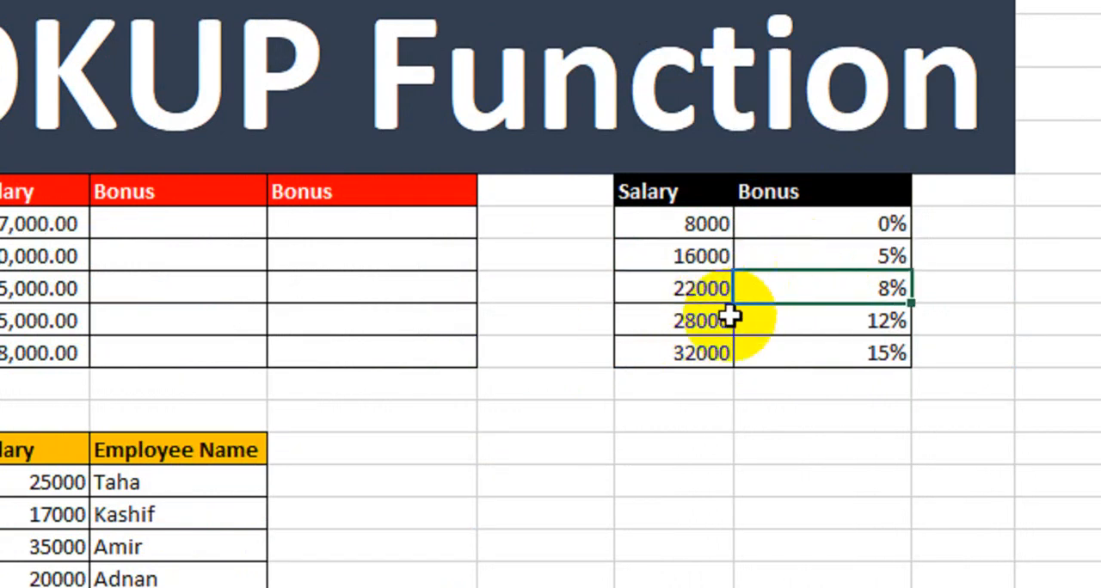
{"action": "left_click", "coordinate": [686, 320]}
{"action": "left_click", "coordinate": [781, 322]}
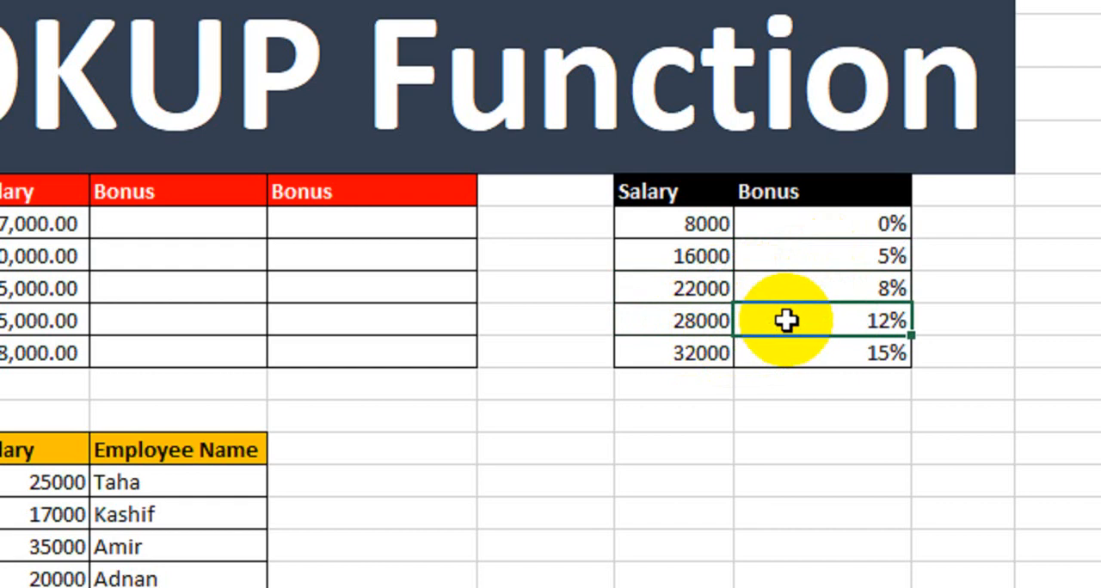
{"action": "left_click", "coordinate": [688, 361]}
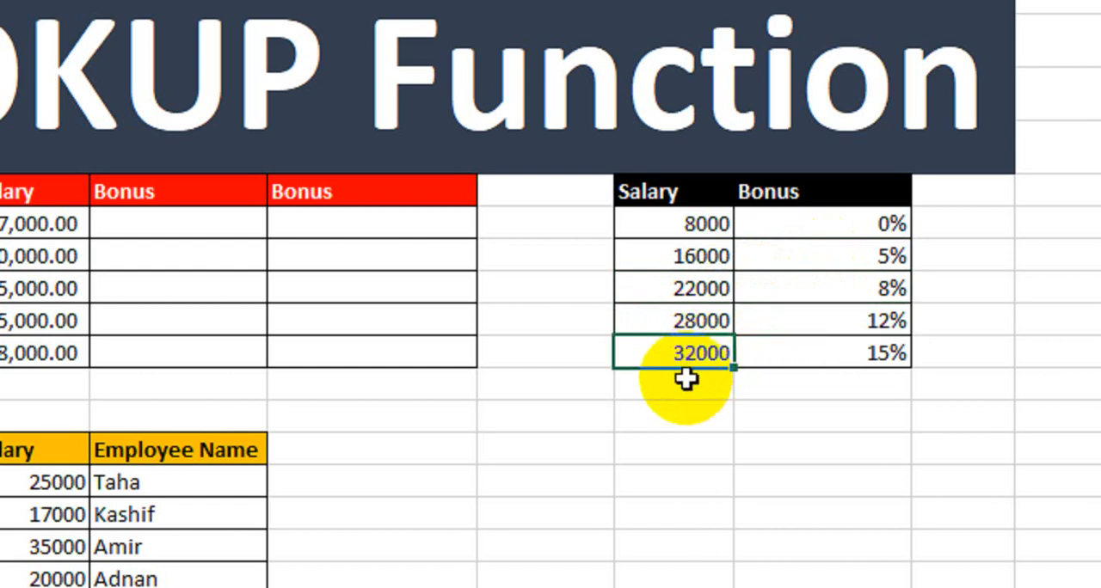
{"action": "left_click", "coordinate": [781, 352]}
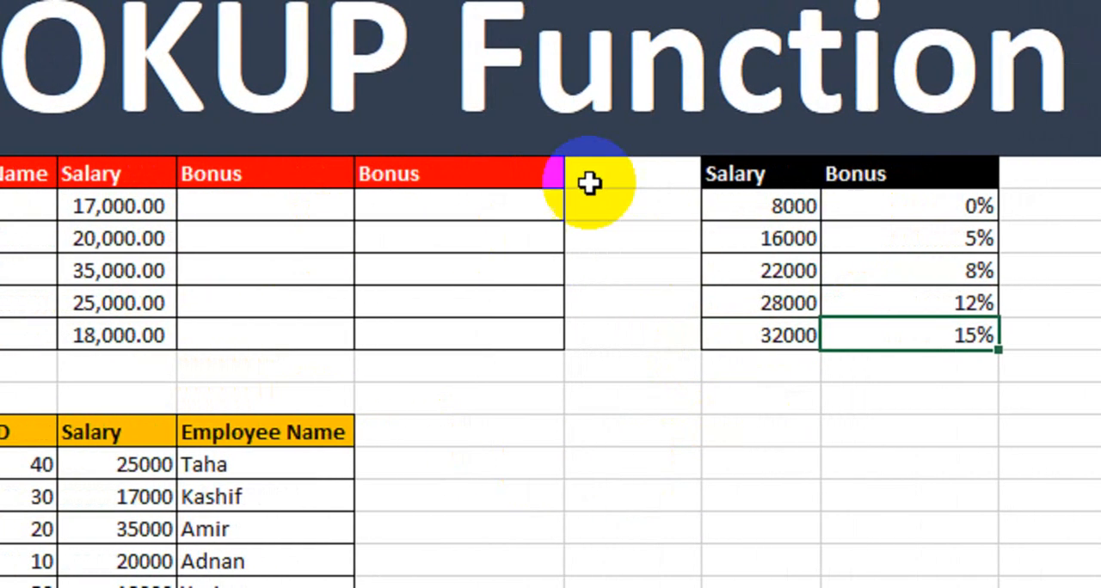
{"action": "left_click", "coordinate": [332, 207]}
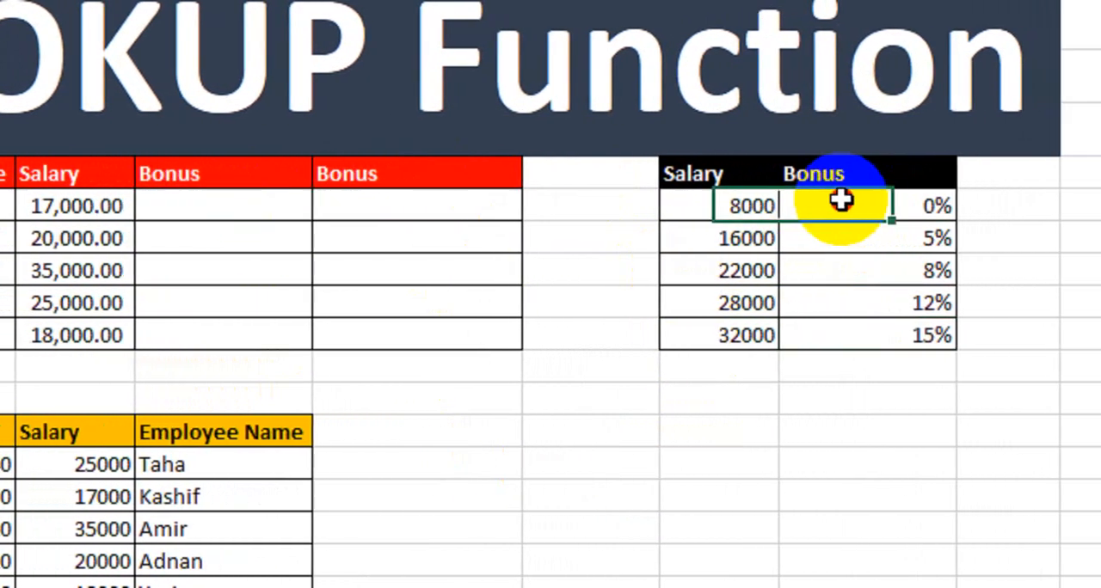
{"action": "left_click_drag", "start_coordinate": [890, 204], "coordinate": [881, 332]}
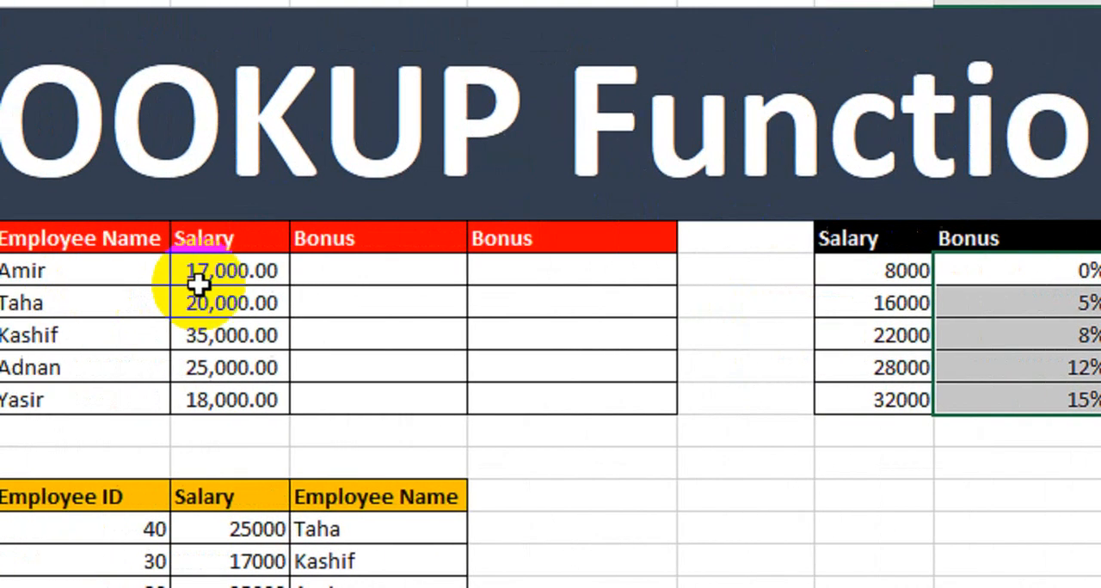
Start a LOOKUP formula in the first employee's cell of the first Bonus column, with salary cell D6 as the lookup value
{"action": "left_click", "coordinate": [304, 279]}
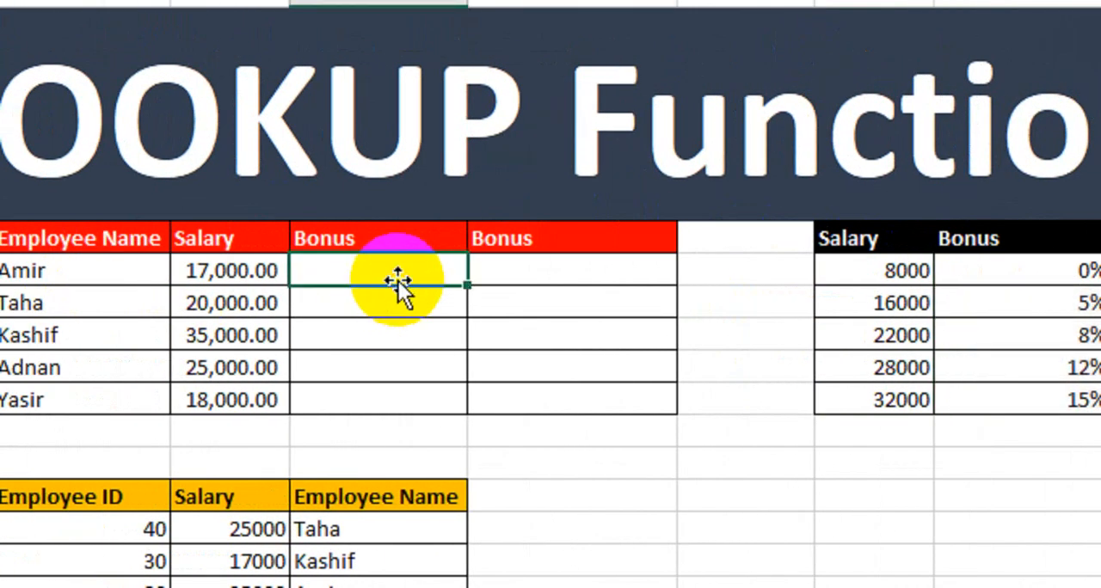
{"action": "type", "text": "=lo"}
{"action": "key", "text": "Tab"}
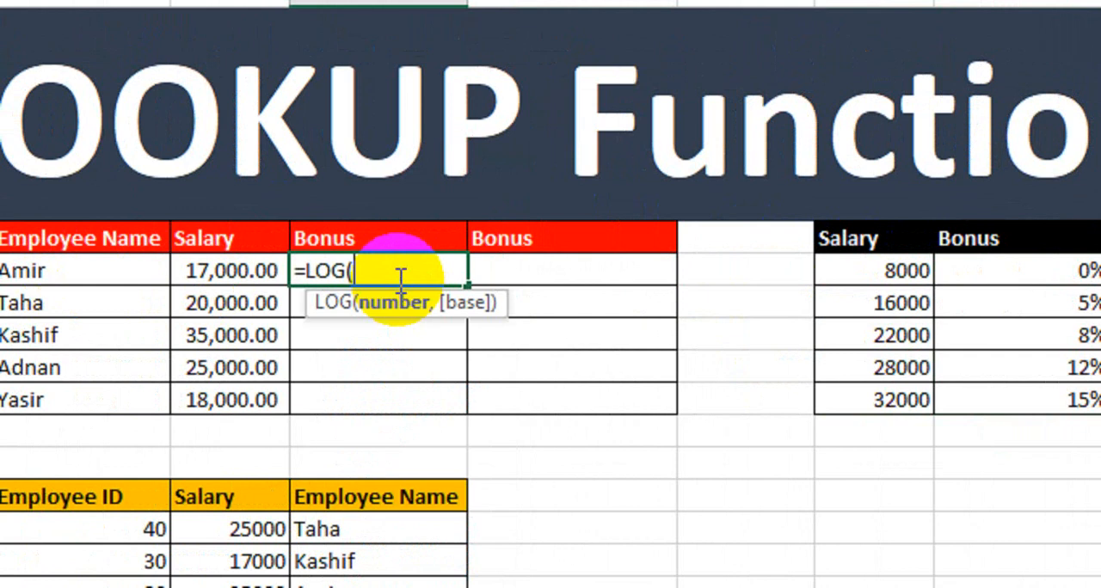
{"action": "key", "text": "BackSpace"}
{"action": "key", "text": "BackSpace"}
{"action": "key", "text": "BackSpace"}
{"action": "type", "text": "ook"}
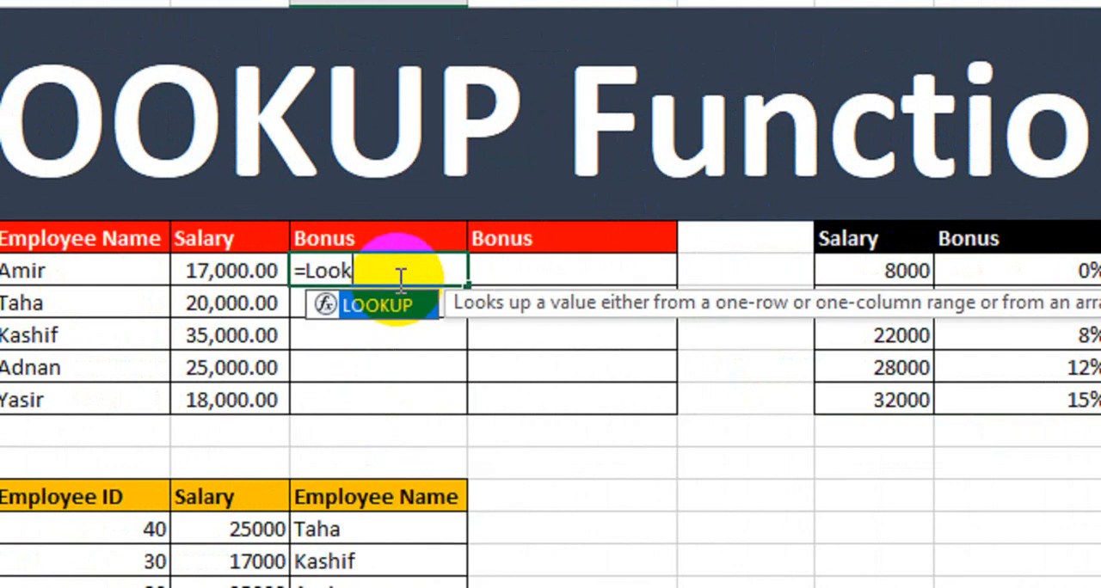
{"action": "key", "text": "Tab"}
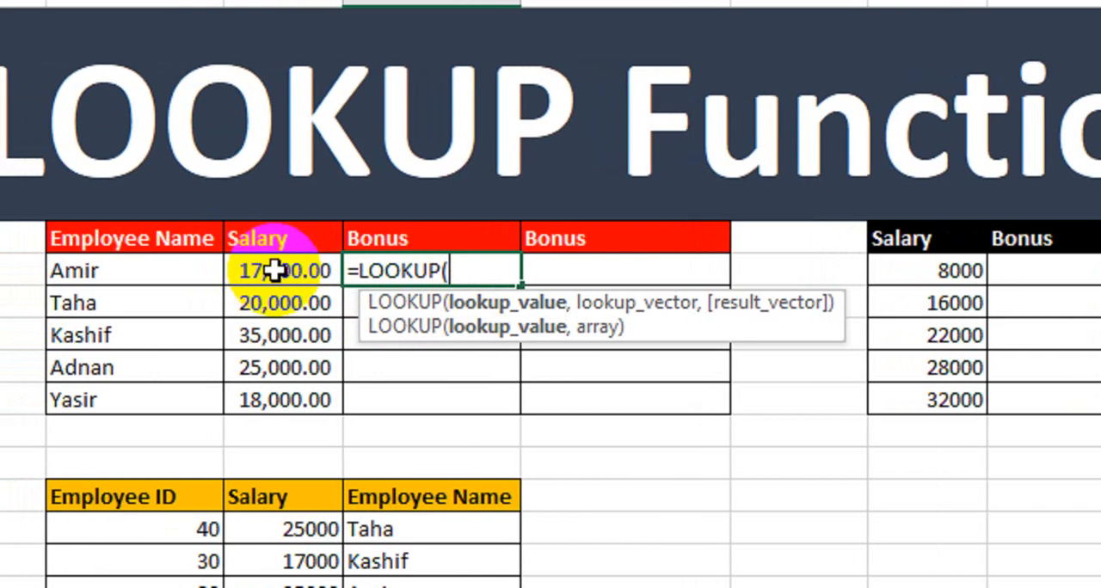
{"action": "left_click", "coordinate": [274, 270]}
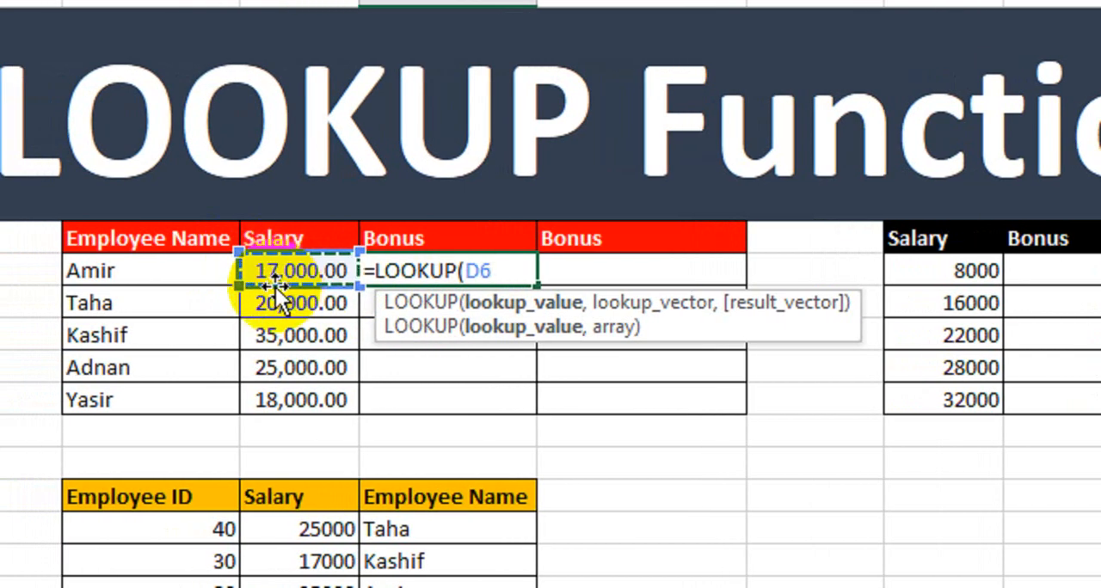
{"action": "type", "text": ","}
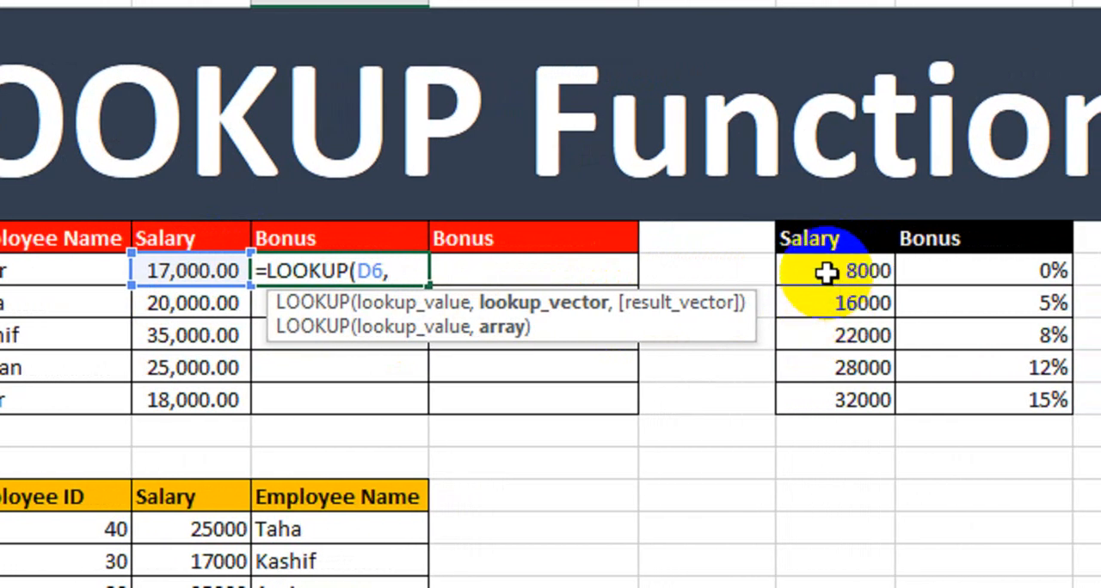
Complete the LOOKUP formula with $H$6:$H$10 as the lookup vector and $I$6:$I$10 as the result vector
{"action": "left_click_drag", "start_coordinate": [826, 273], "coordinate": [821, 399]}
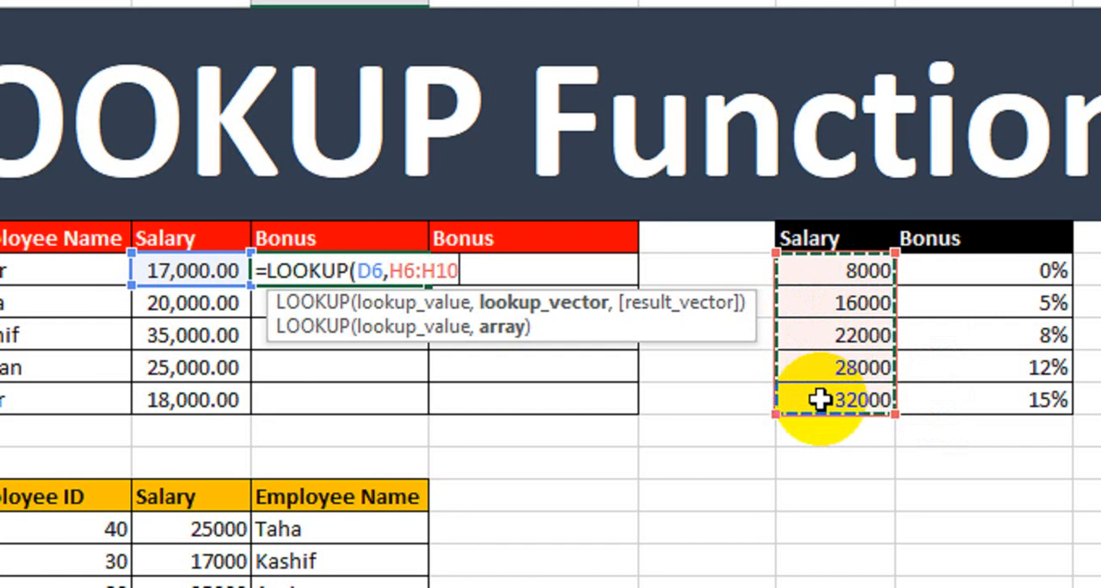
{"action": "key", "text": "F4"}
{"action": "type", "text": ","}
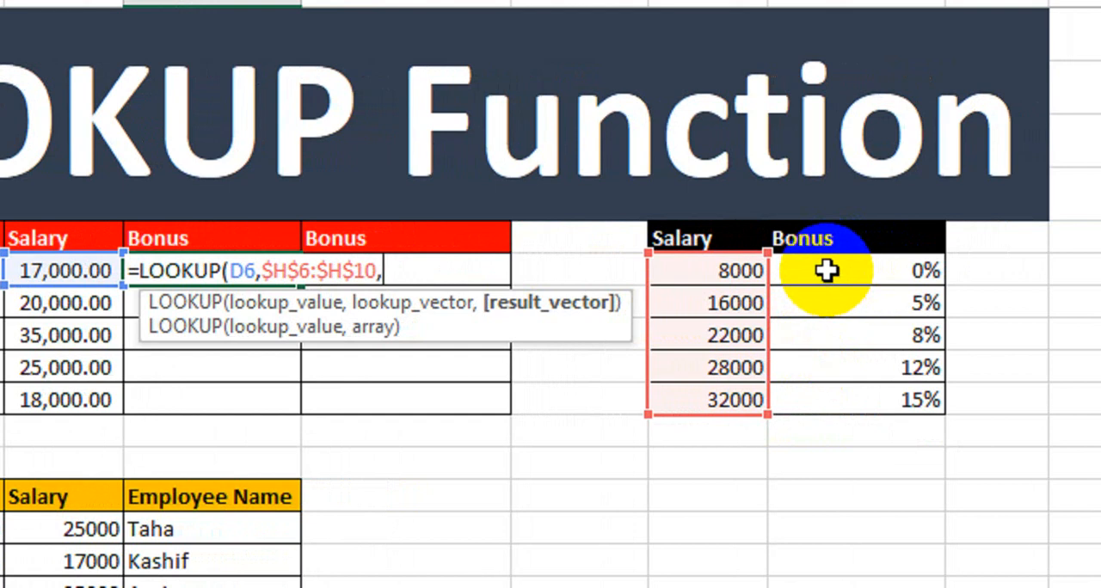
{"action": "left_click_drag", "start_coordinate": [826, 271], "coordinate": [809, 384]}
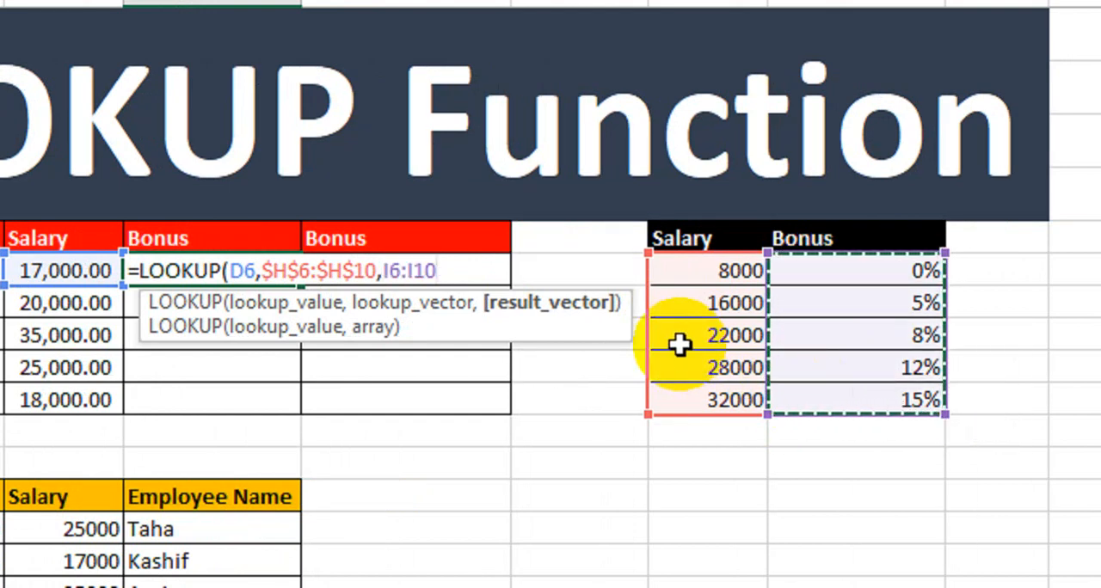
{"action": "key", "text": "F4"}
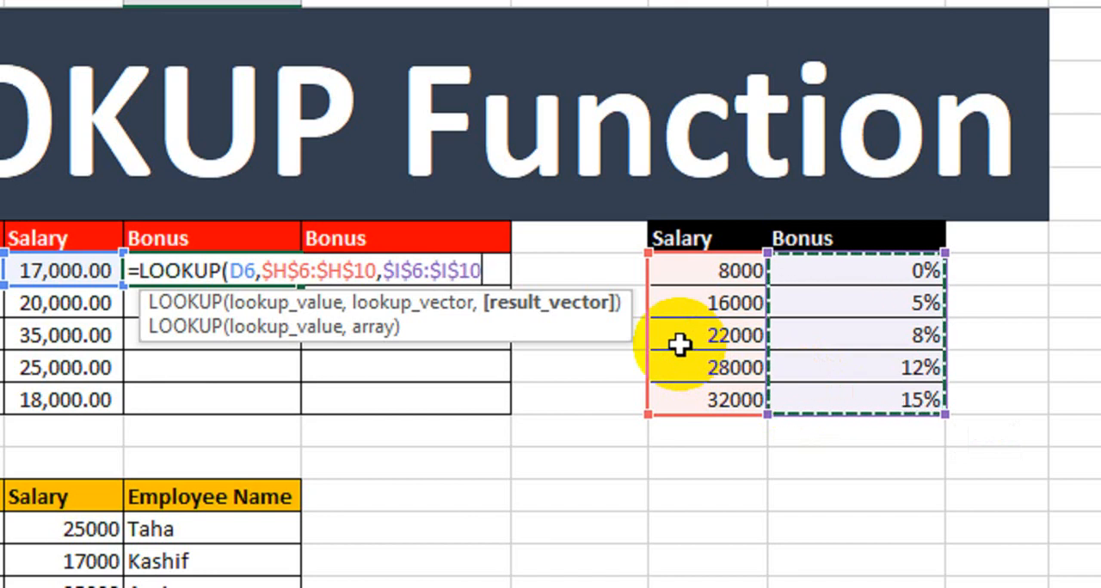
{"action": "type", "text": ")"}
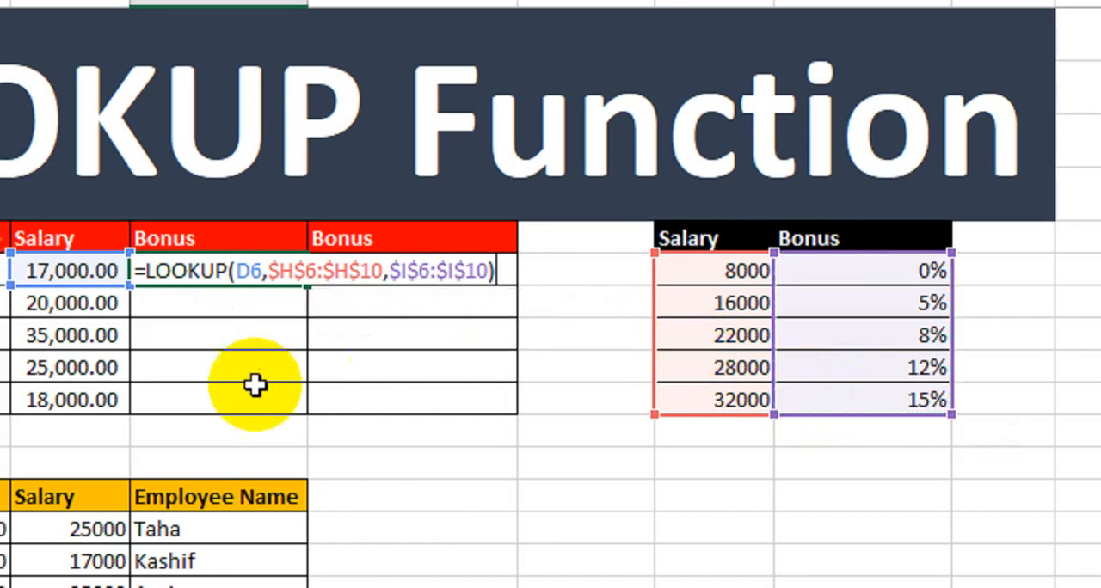
{"action": "key", "text": "Return"}
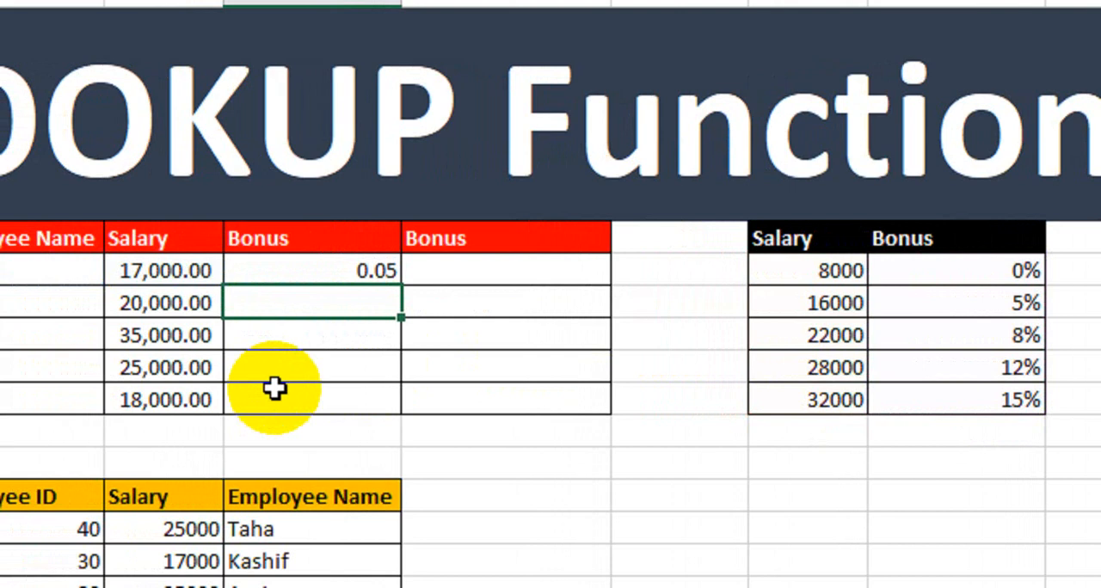
Fill the bonus formula down to the last employee and format the bonus cells as percentages
{"action": "left_click", "coordinate": [356, 275]}
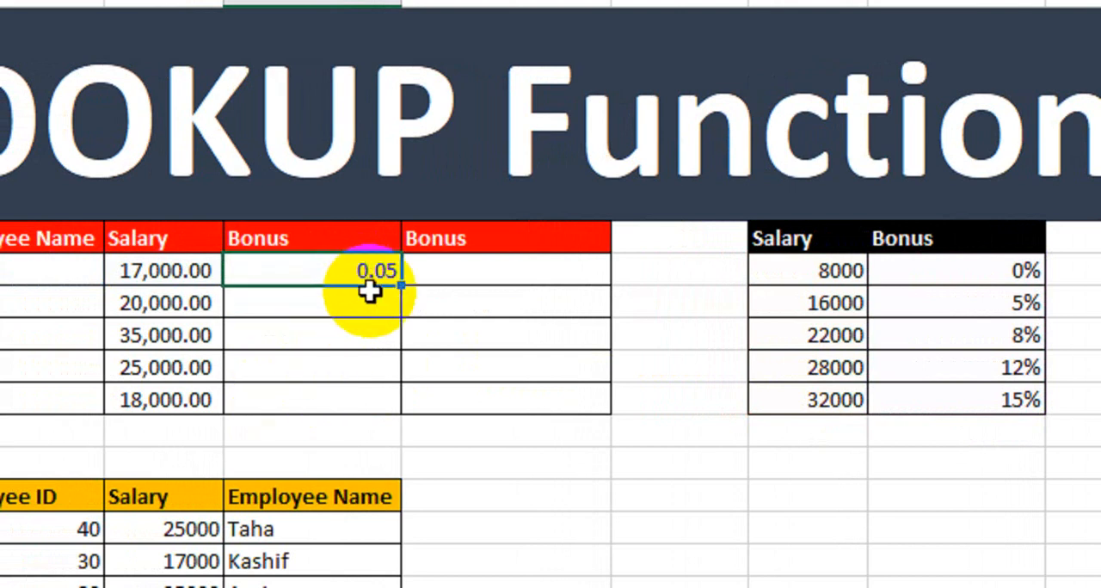
{"action": "left_click_drag", "start_coordinate": [401, 286], "coordinate": [385, 401]}
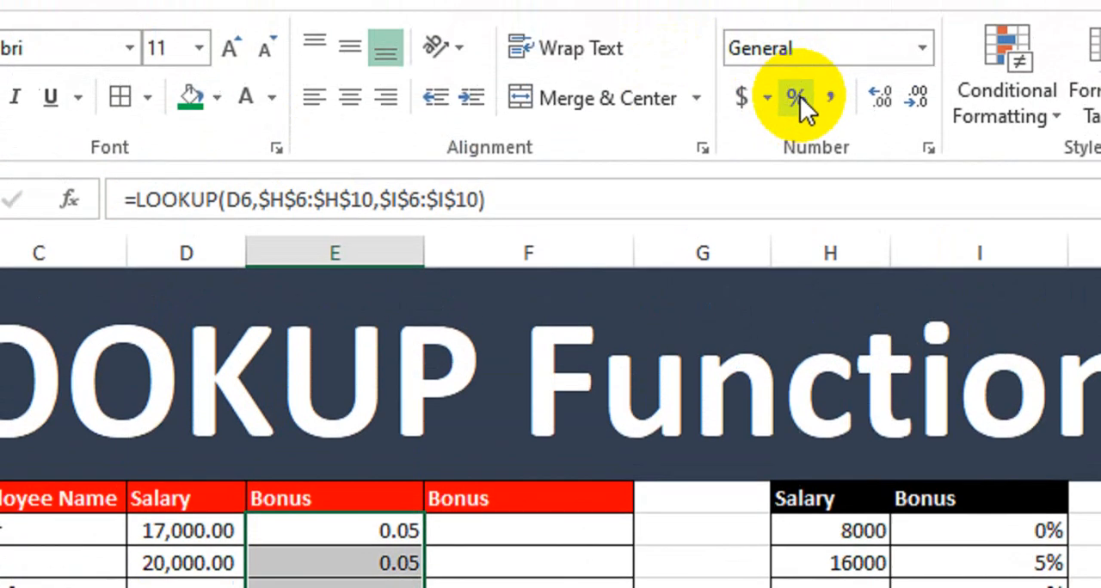
{"action": "left_click", "coordinate": [796, 98]}
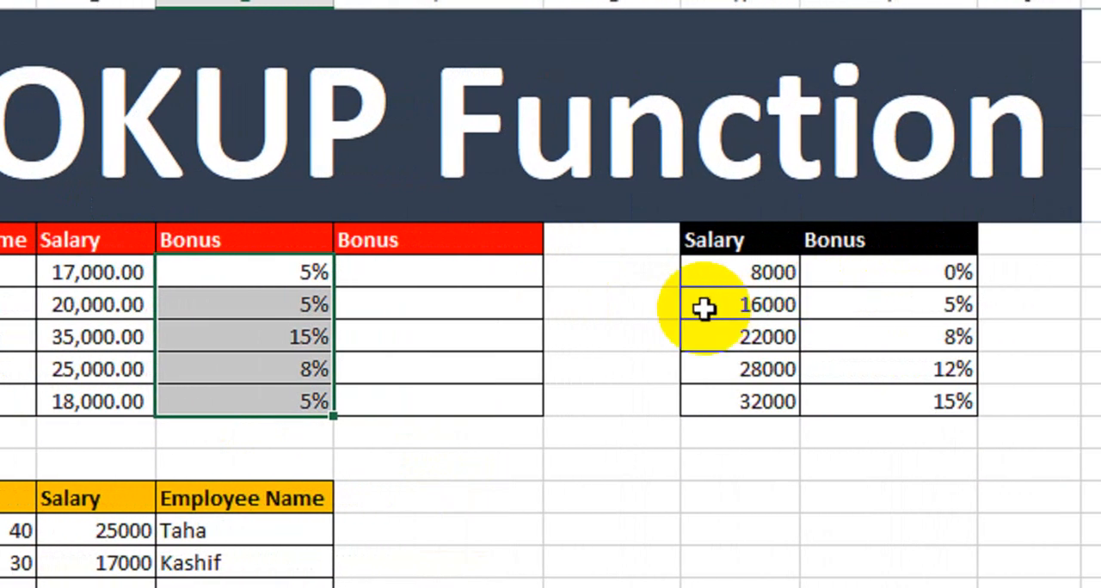
{"action": "left_click", "coordinate": [245, 432]}
Check the bonus percentages of the first four employees against the salary thresholds in the reference table
{"action": "left_click", "coordinate": [98, 273]}
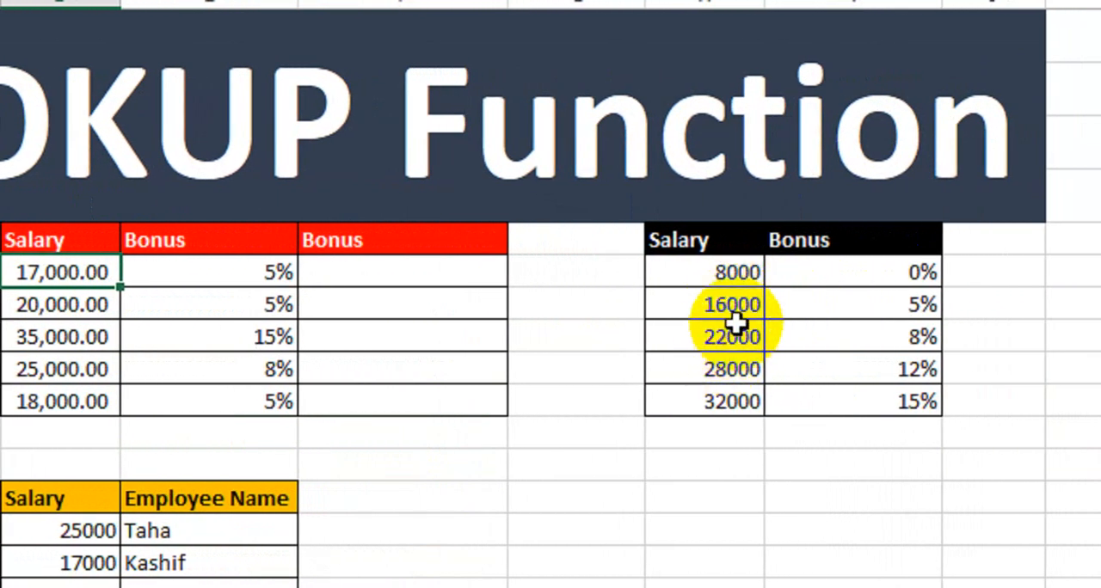
{"action": "left_click", "coordinate": [817, 305]}
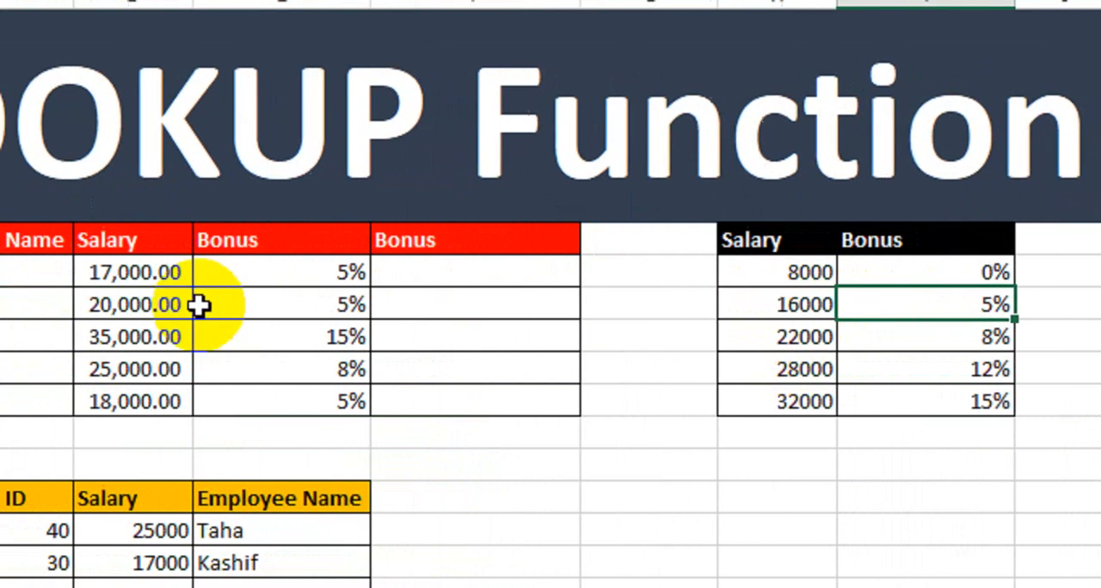
{"action": "left_click", "coordinate": [99, 304]}
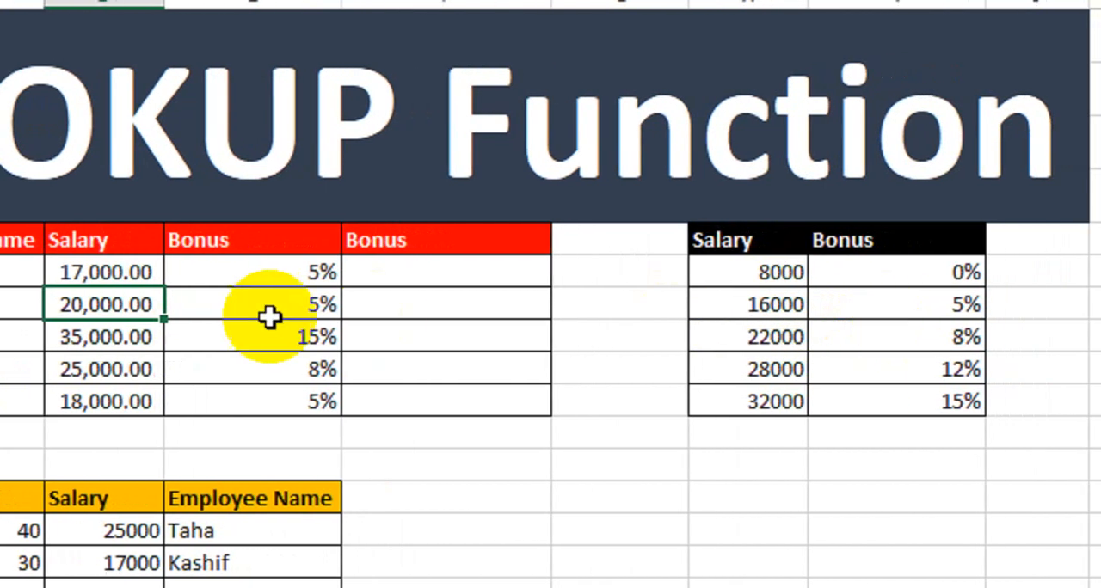
{"action": "left_click", "coordinate": [168, 336]}
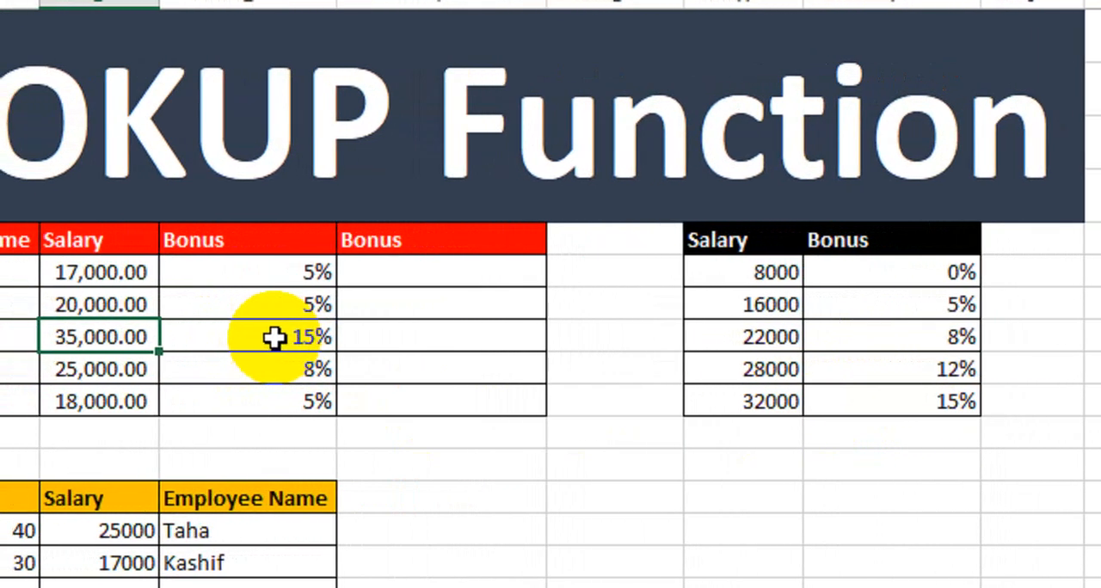
{"action": "left_click", "coordinate": [273, 338]}
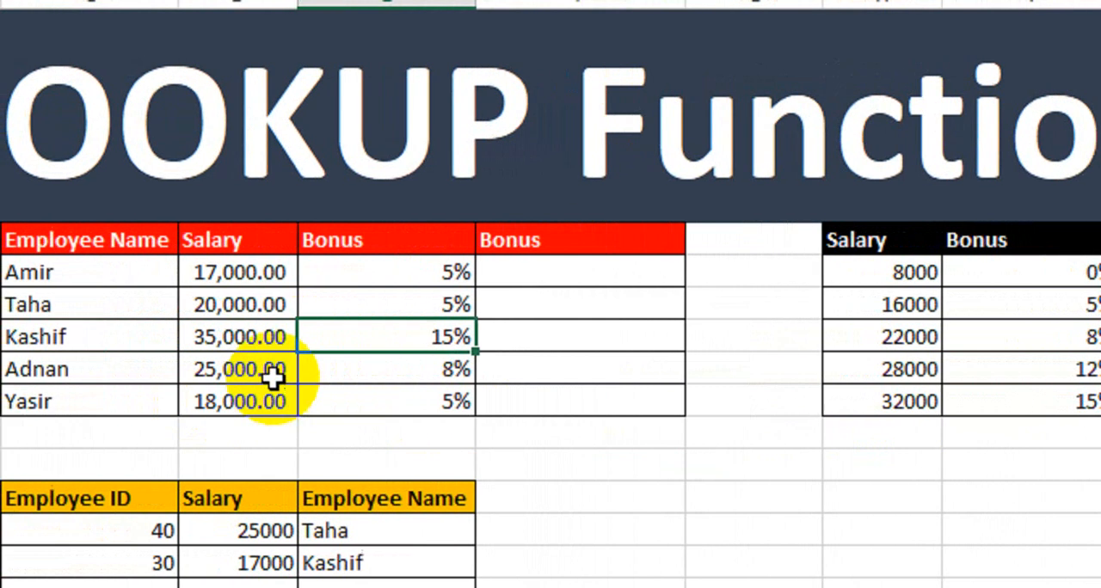
{"action": "left_click", "coordinate": [122, 369]}
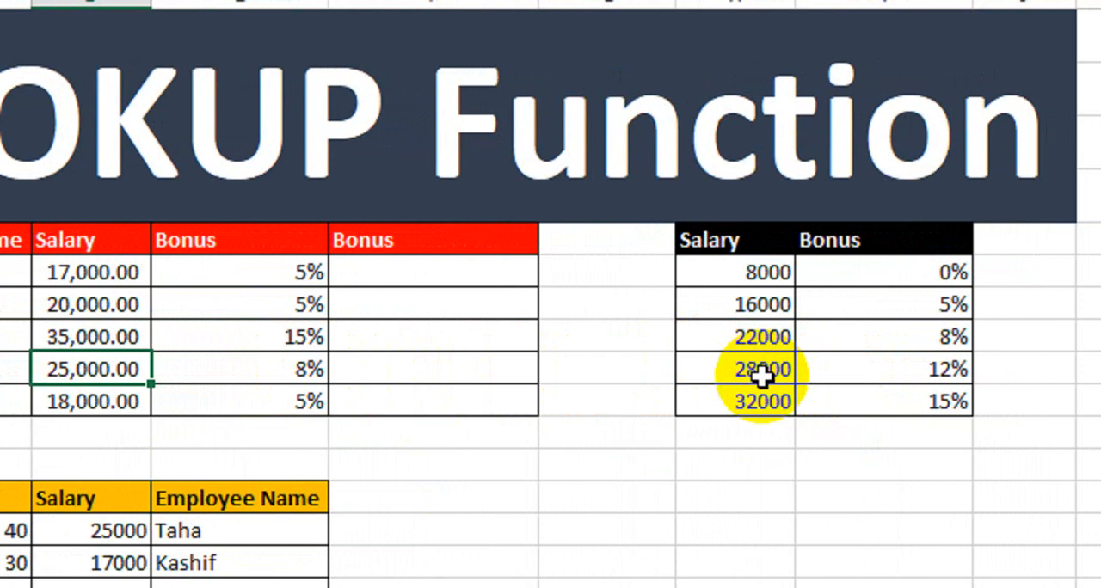
{"action": "left_click_drag", "start_coordinate": [763, 337], "coordinate": [763, 369]}
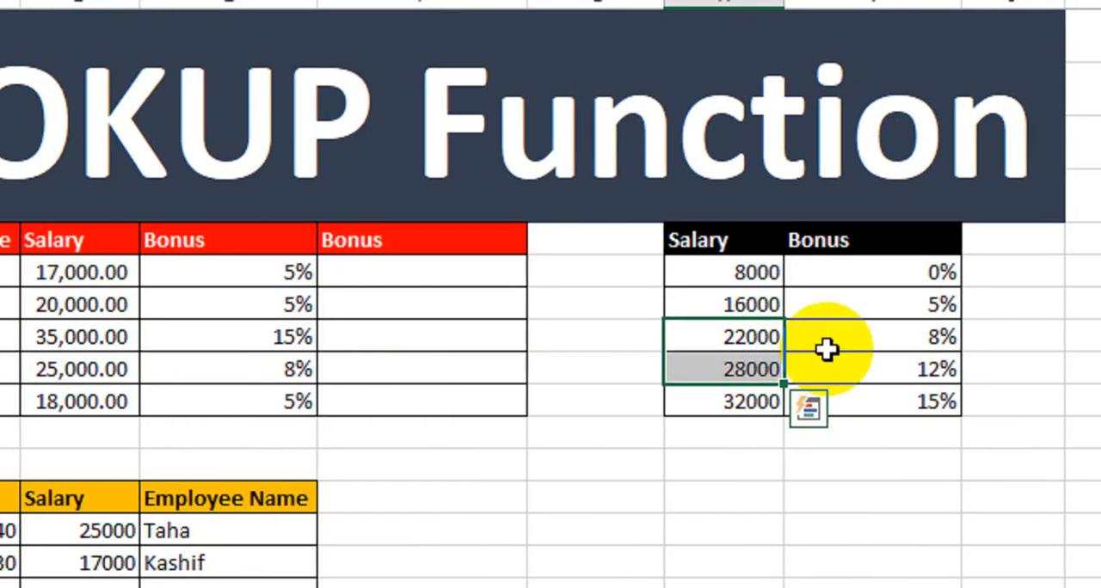
Check the bonus percentages of the fourth and fifth employees against the salary thresholds in the reference table
{"action": "left_click", "coordinate": [832, 337]}
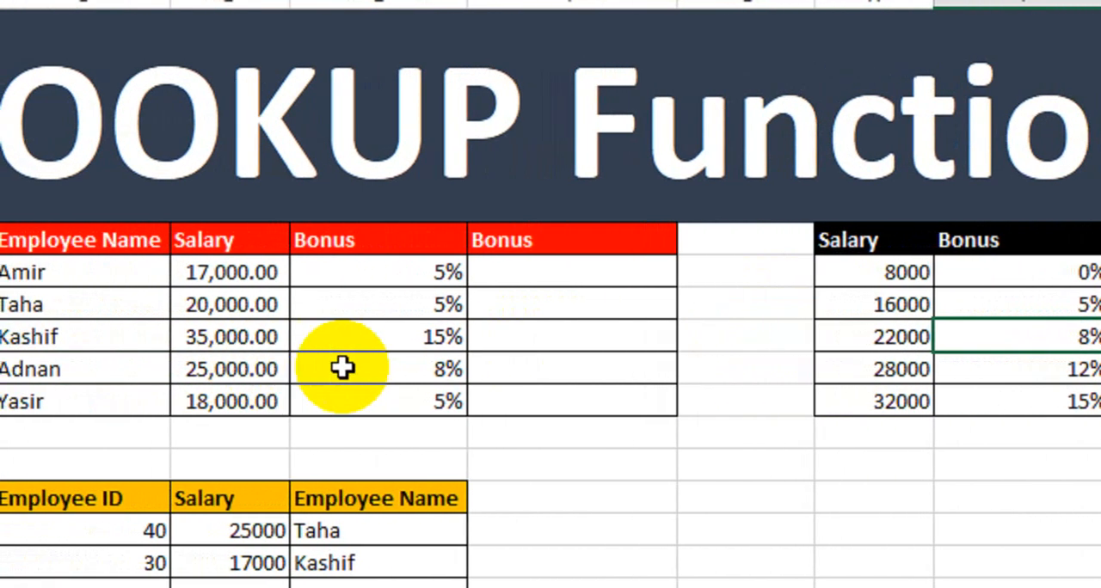
{"action": "left_click", "coordinate": [361, 368]}
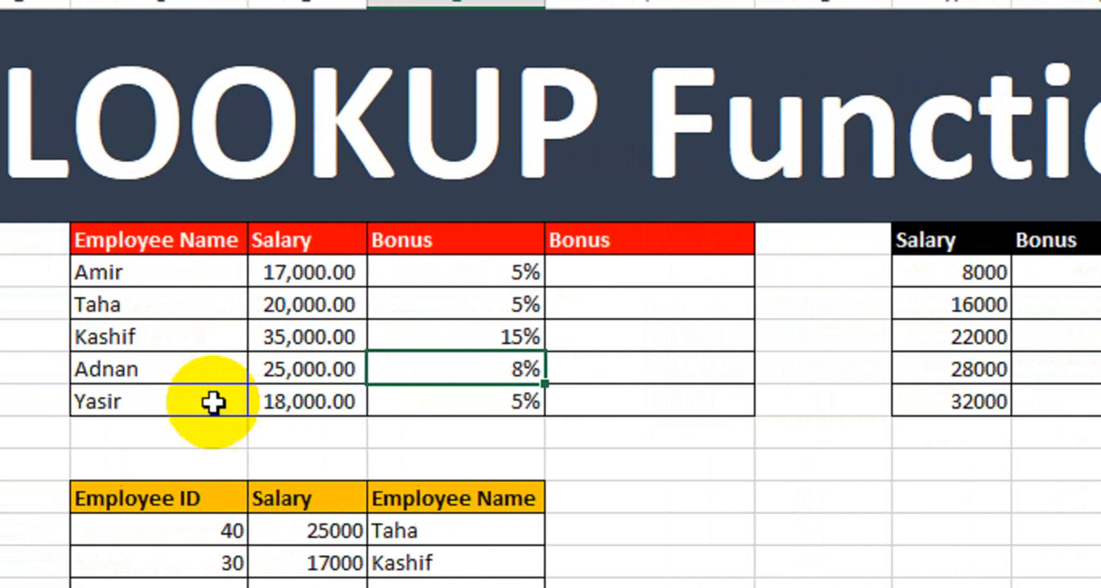
{"action": "left_click", "coordinate": [256, 404]}
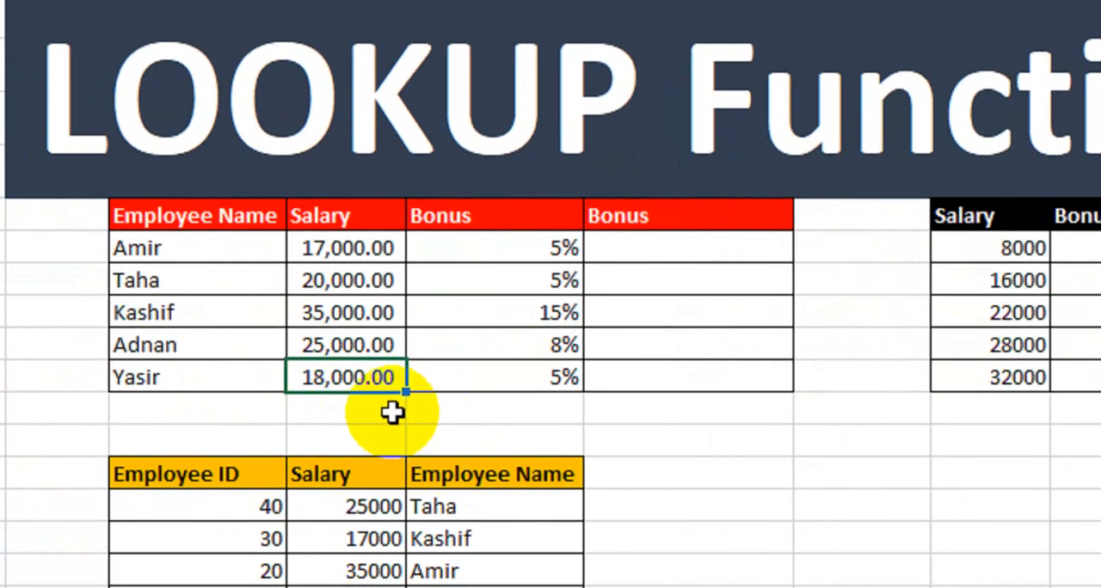
{"action": "left_click", "coordinate": [542, 400]}
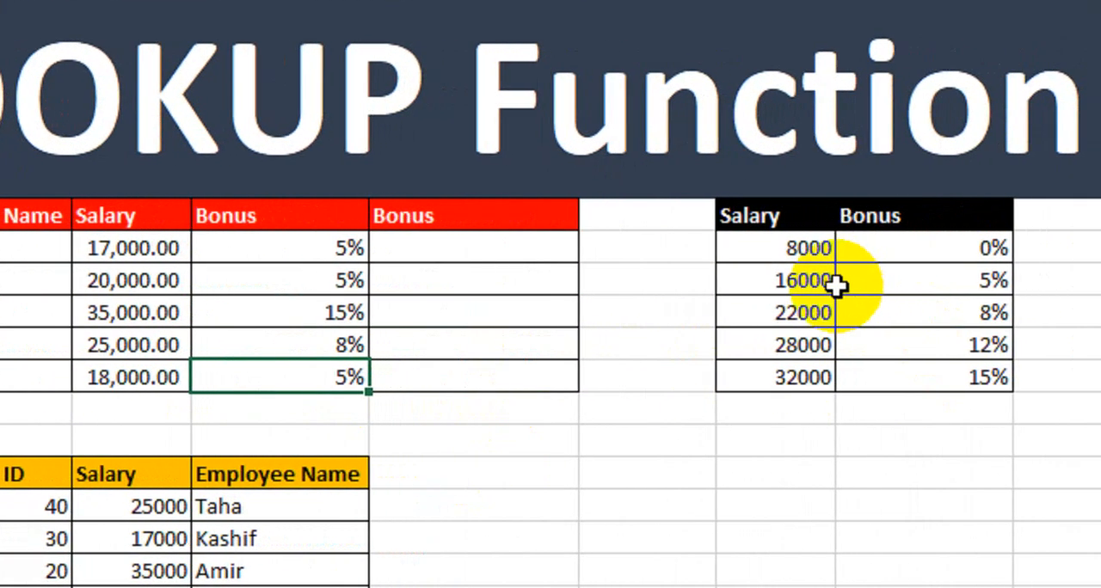
{"action": "left_click", "coordinate": [1026, 293]}
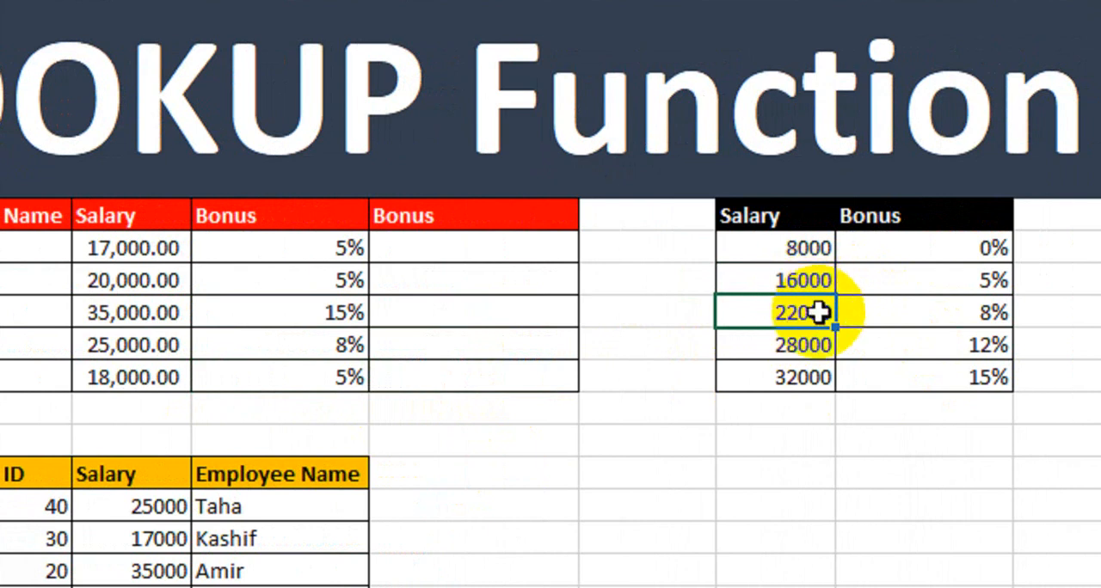
{"action": "left_click", "coordinate": [899, 280]}
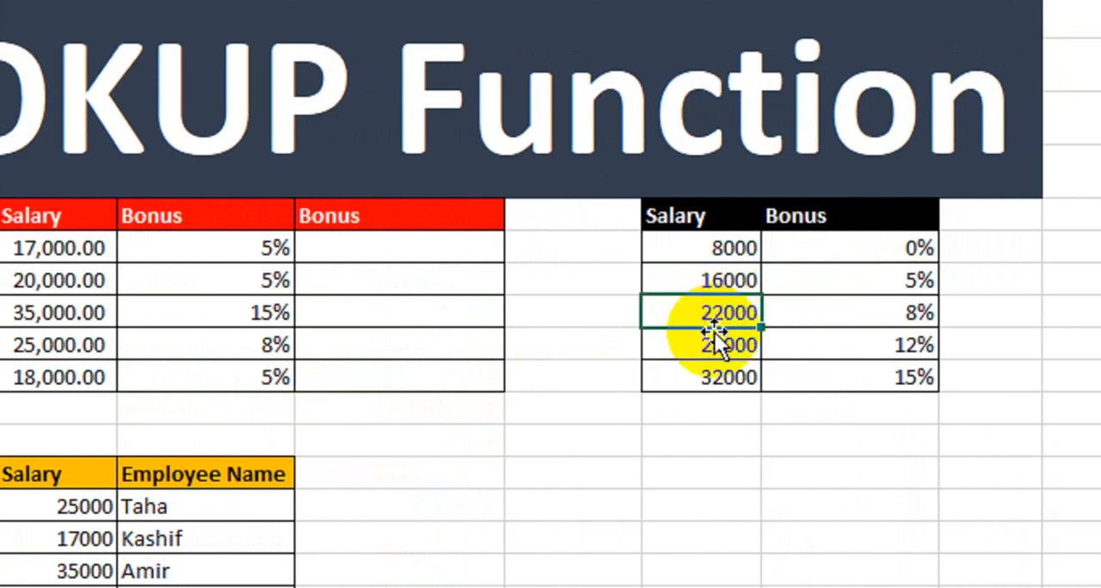
{"action": "left_click", "coordinate": [825, 307]}
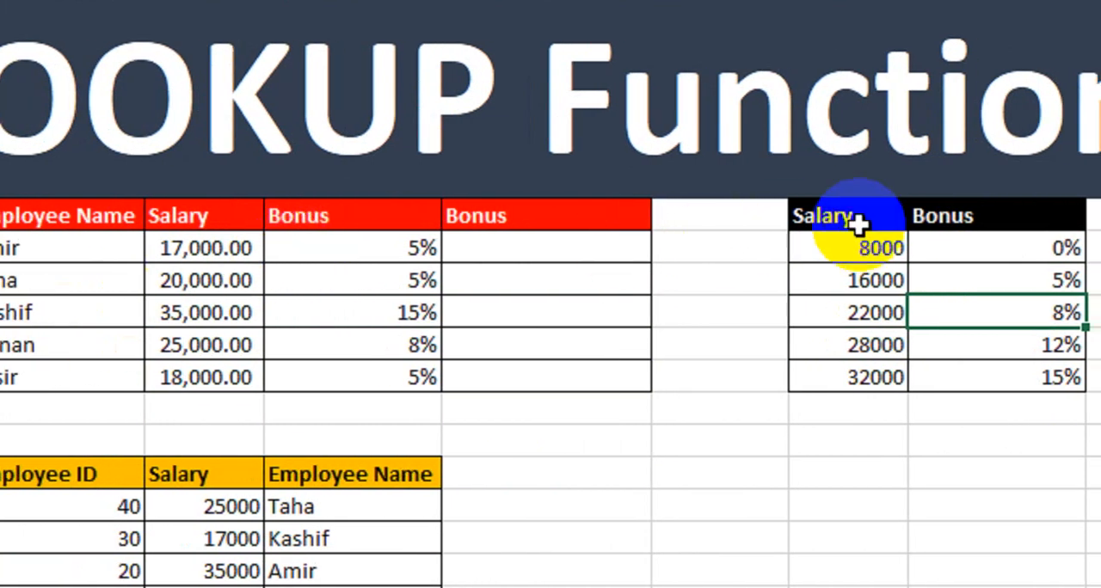
{"action": "left_click_drag", "start_coordinate": [383, 251], "coordinate": [63, 372]}
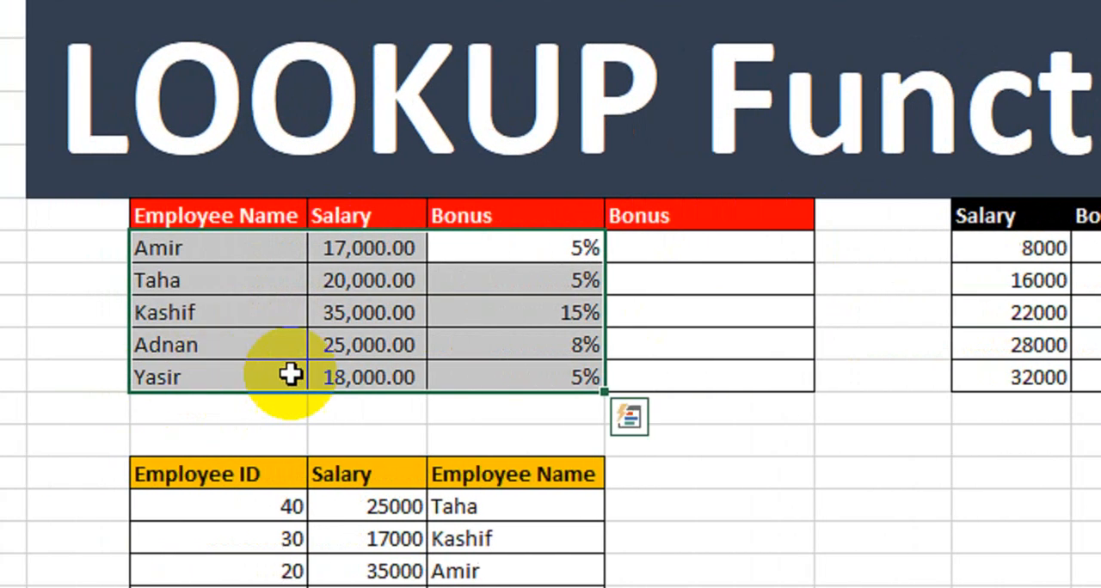
{"action": "left_click", "coordinate": [635, 431]}
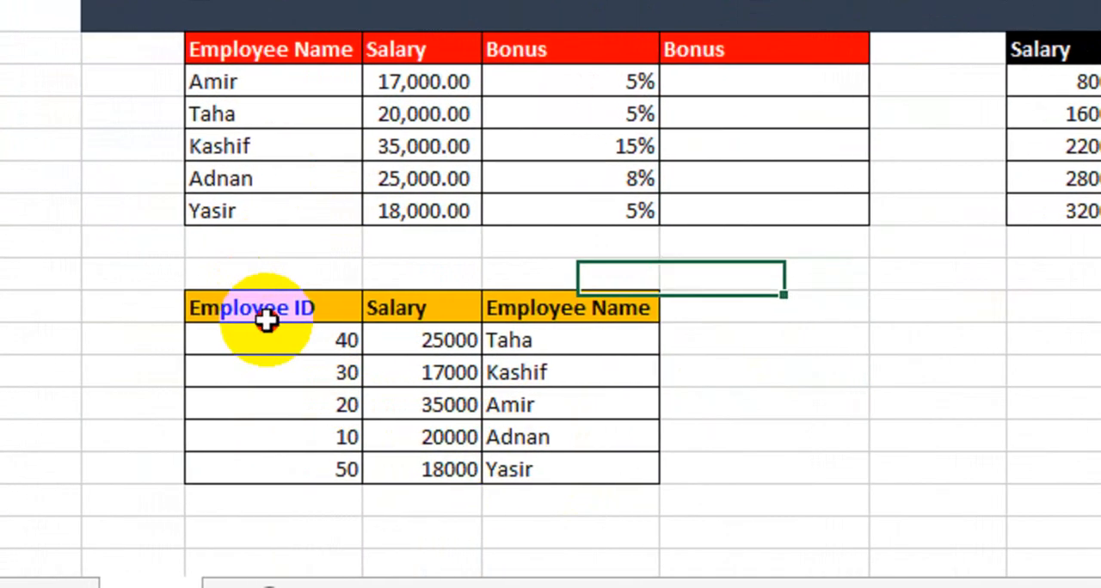
Examine the column layout of the Employee ID table and compare it with the employee bonus table and the salary reference table
{"action": "left_click_drag", "start_coordinate": [231, 311], "coordinate": [533, 465]}
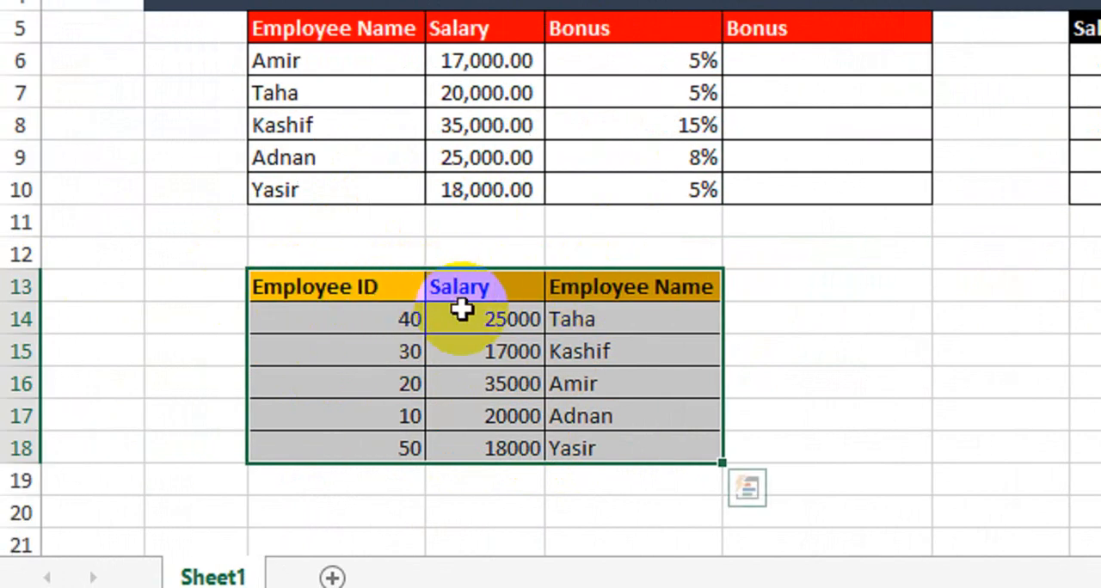
{"action": "left_click", "coordinate": [779, 254]}
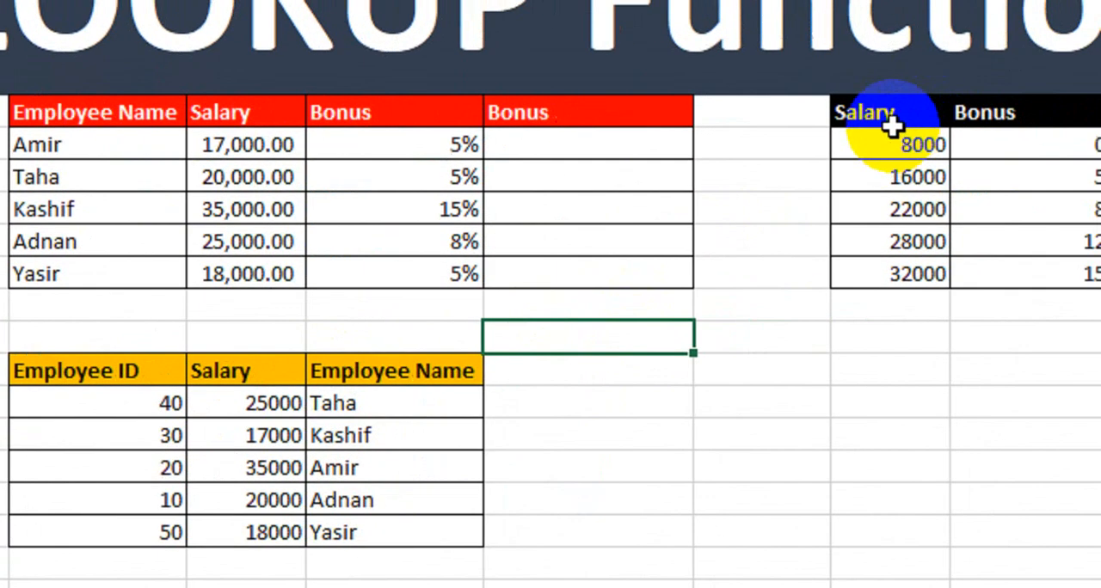
{"action": "left_click_drag", "start_coordinate": [892, 115], "coordinate": [860, 290]}
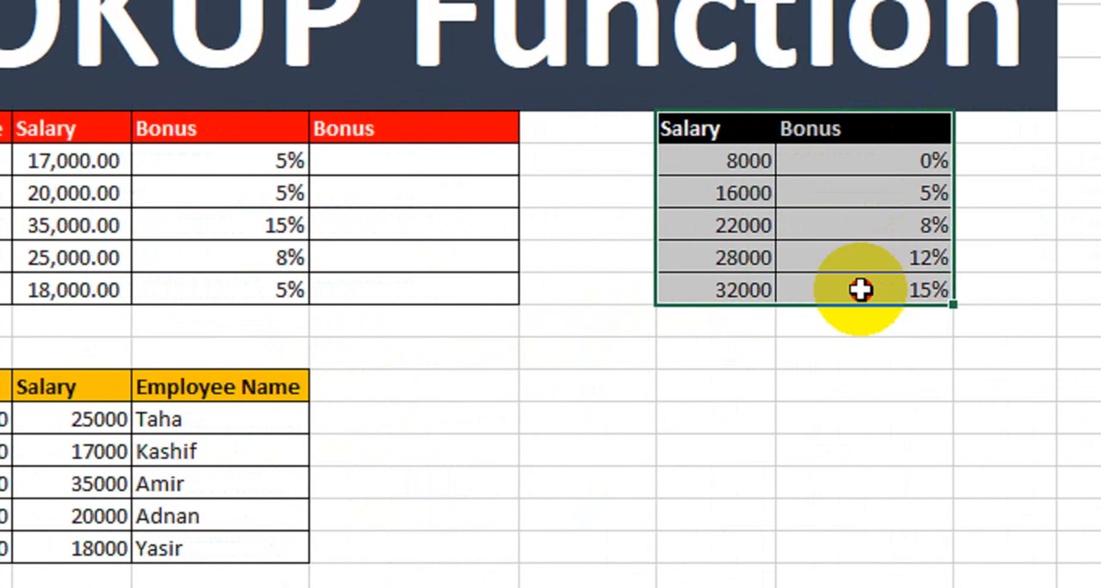
{"action": "left_click", "coordinate": [240, 354]}
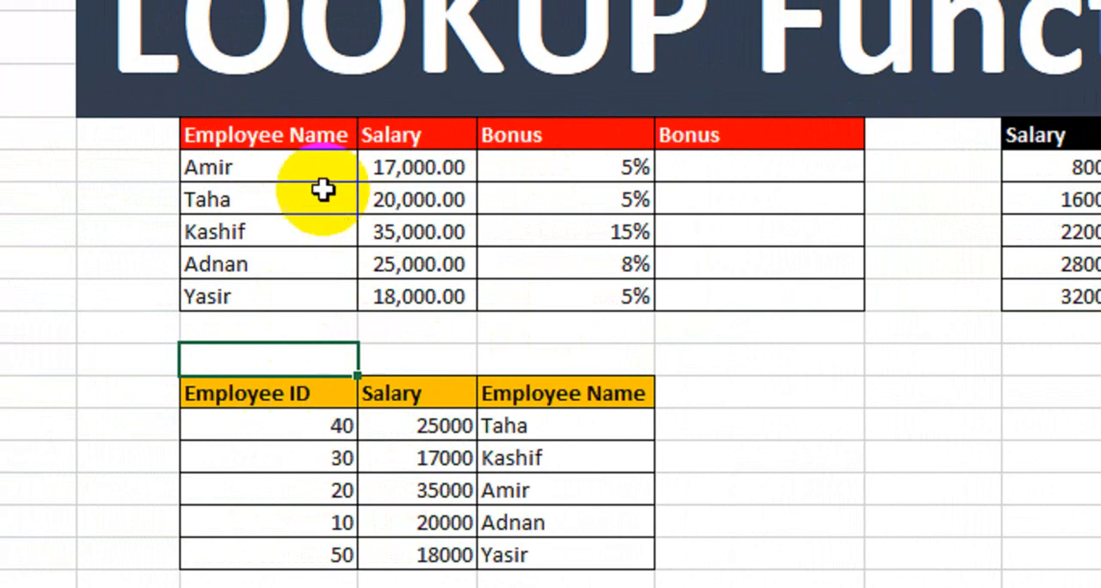
{"action": "left_click_drag", "start_coordinate": [283, 135], "coordinate": [590, 496]}
{"action": "left_click", "coordinate": [757, 425]}
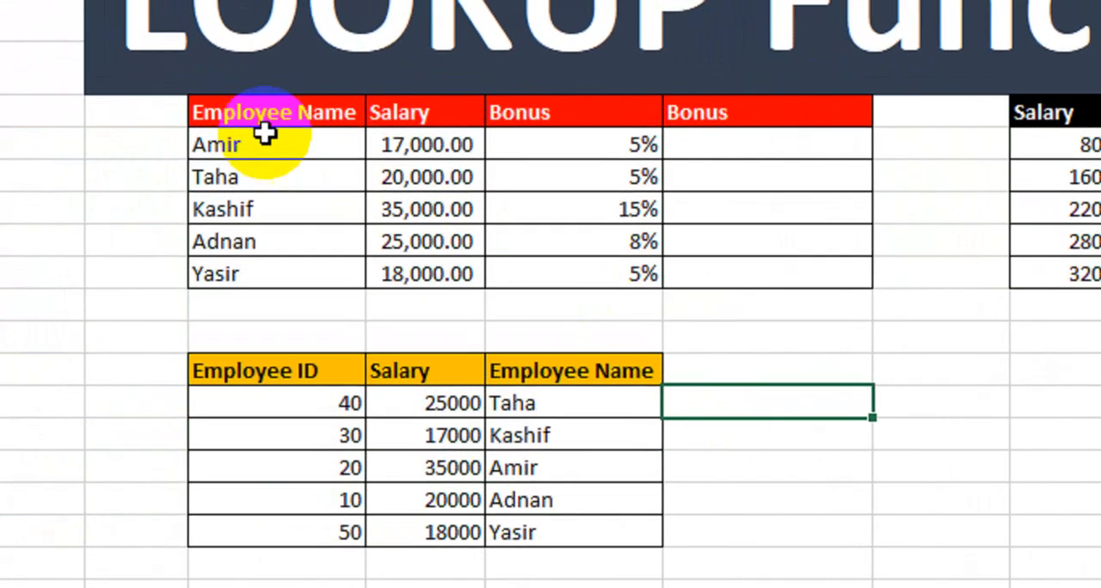
{"action": "left_click_drag", "start_coordinate": [267, 124], "coordinate": [536, 290]}
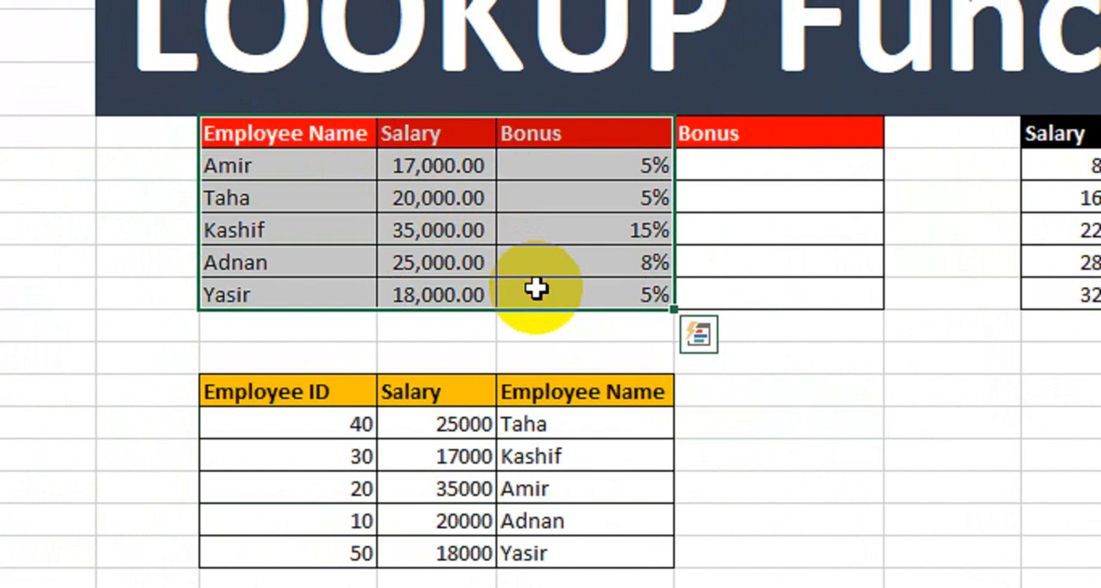
{"action": "left_click_drag", "start_coordinate": [405, 393], "coordinate": [414, 439]}
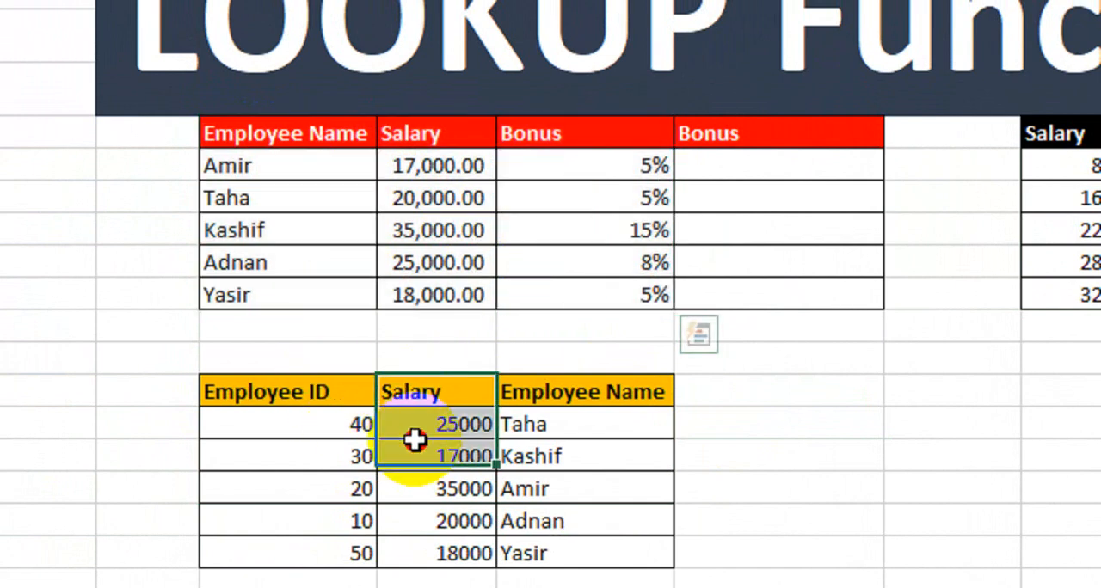
{"action": "left_click_drag", "start_coordinate": [516, 394], "coordinate": [536, 460]}
{"action": "left_click_drag", "start_coordinate": [337, 402], "coordinate": [361, 498]}
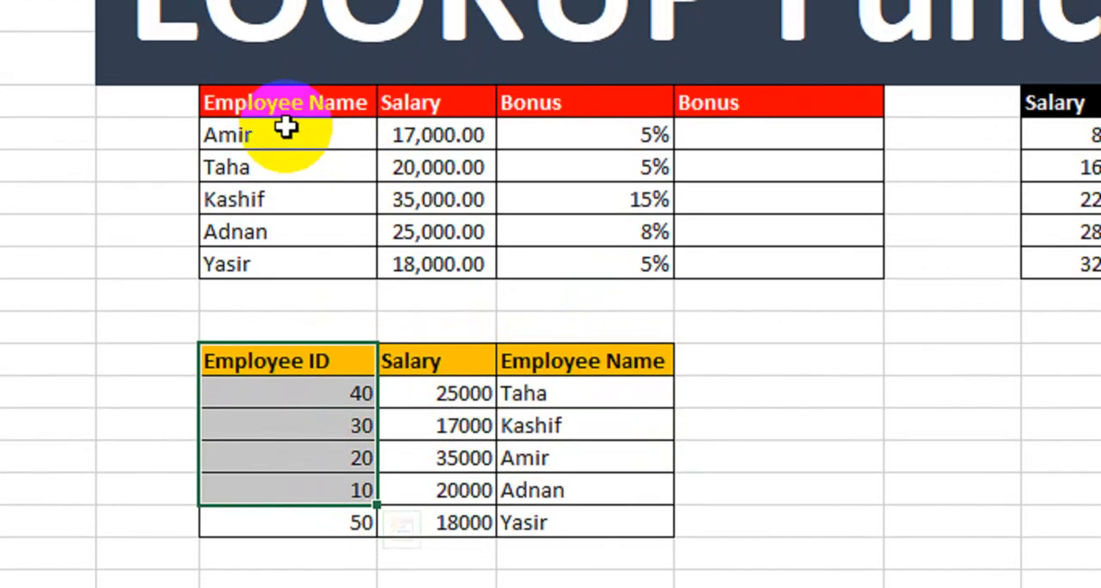
Compare the second and fourth employees in the bonus table with their matching rows in the Employee ID table
{"action": "left_click", "coordinate": [281, 90]}
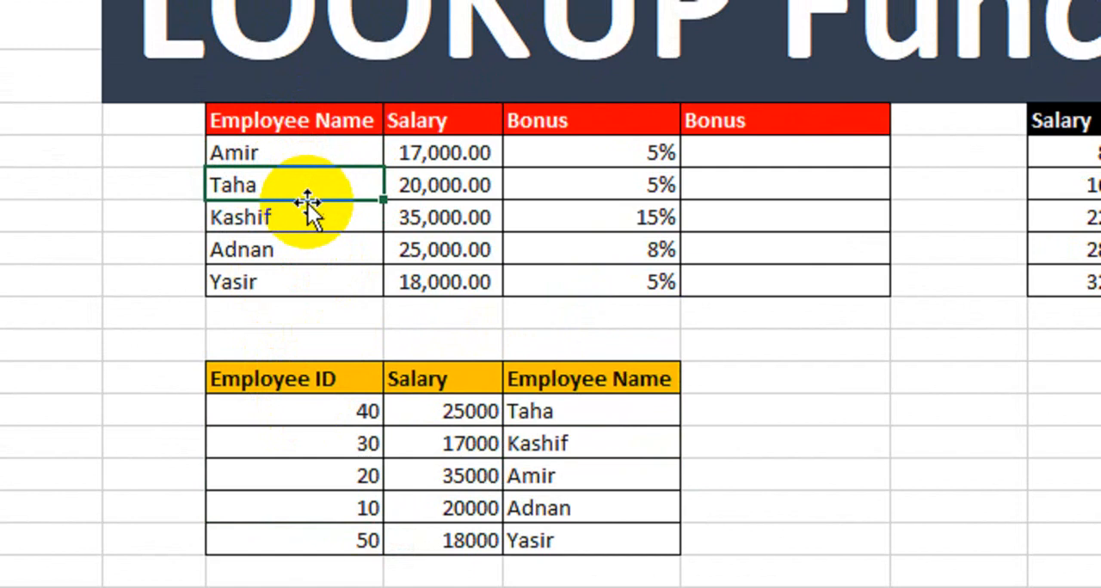
{"action": "left_click", "coordinate": [563, 408]}
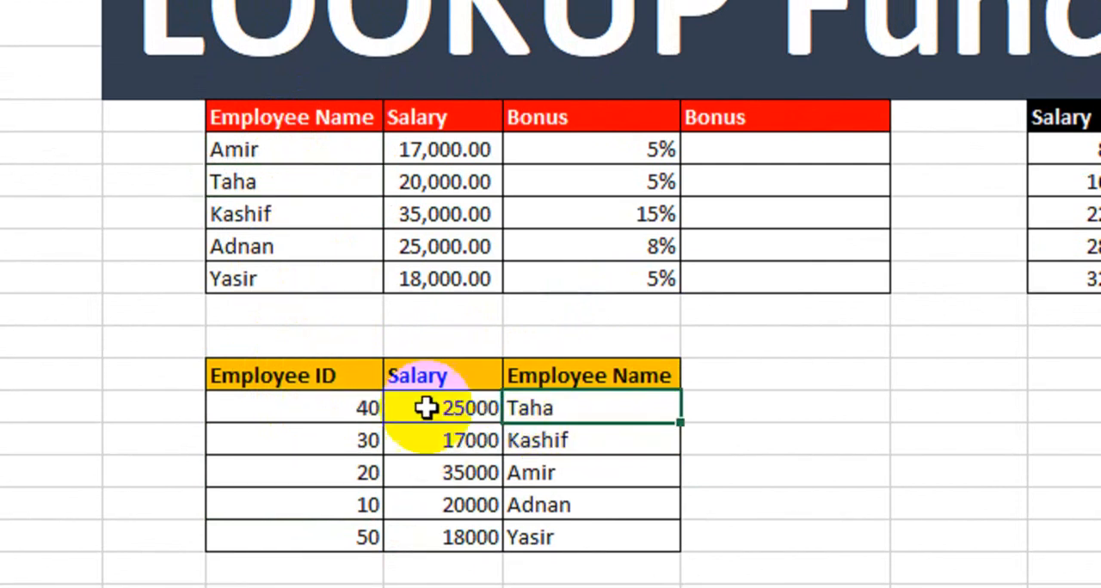
{"action": "left_click", "coordinate": [349, 407]}
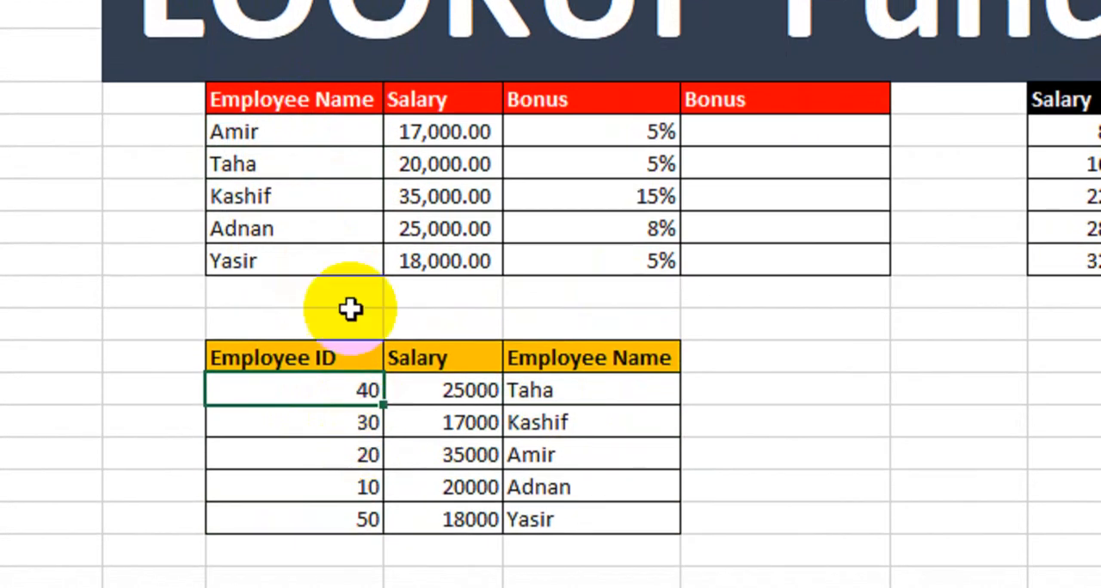
{"action": "left_click", "coordinate": [305, 229]}
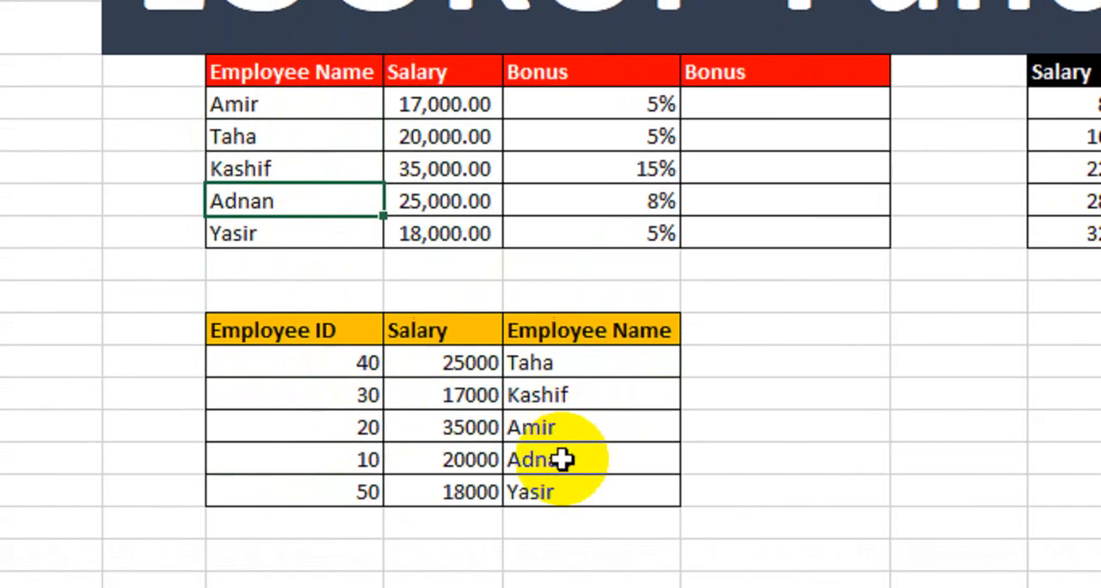
{"action": "left_click_drag", "start_coordinate": [562, 479], "coordinate": [301, 479]}
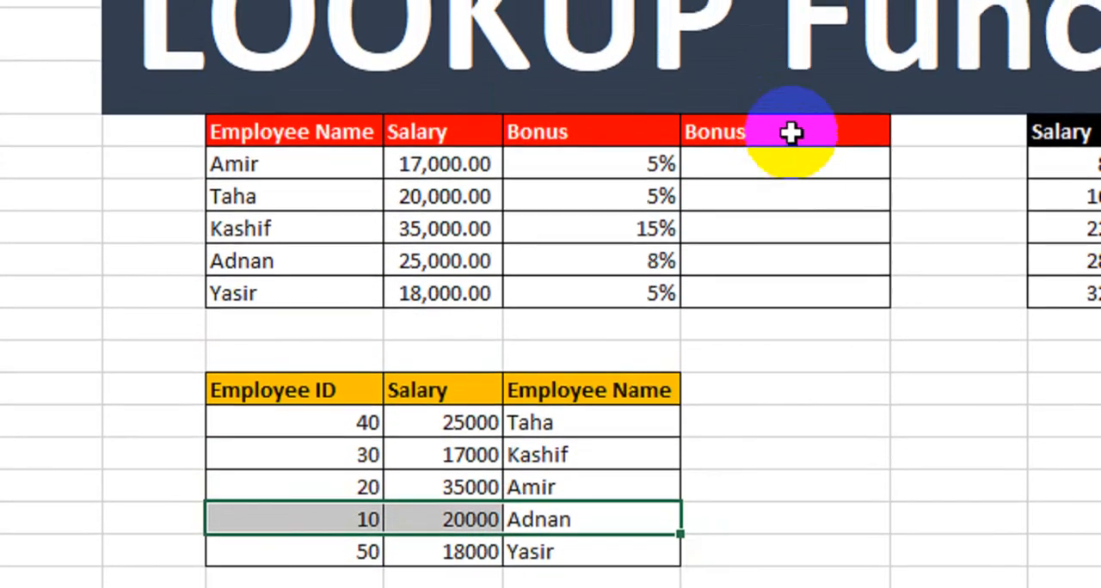
Rename the second Bonus header to ID and start a LOOKUP formula in its first employee cell with C6 as lookup value
{"action": "left_click", "coordinate": [791, 131]}
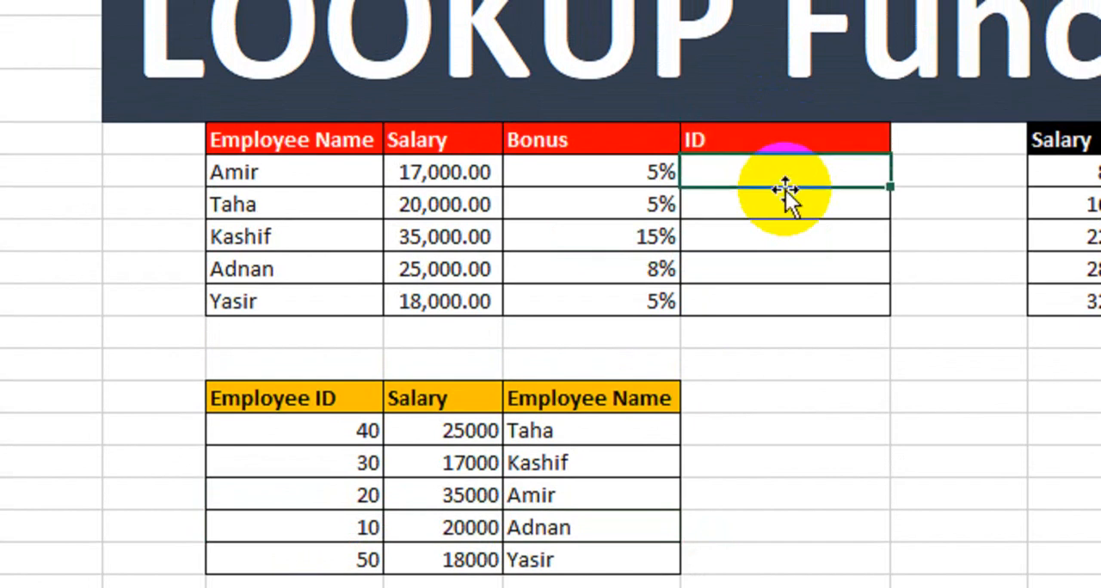
{"action": "type", "text": "=lo"}
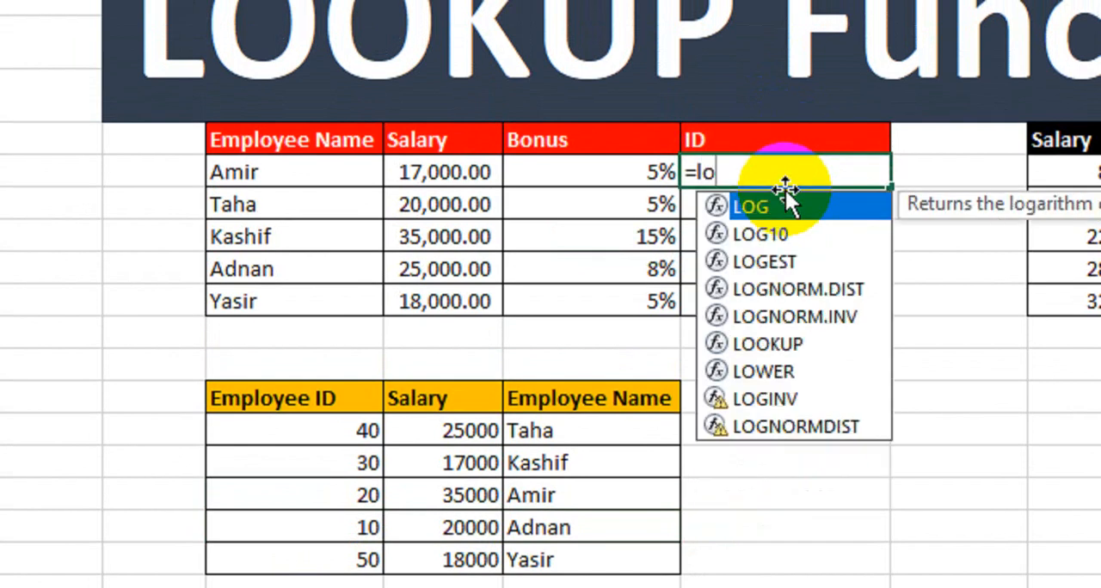
{"action": "type", "text": "o"}
{"action": "key", "text": "Tab"}
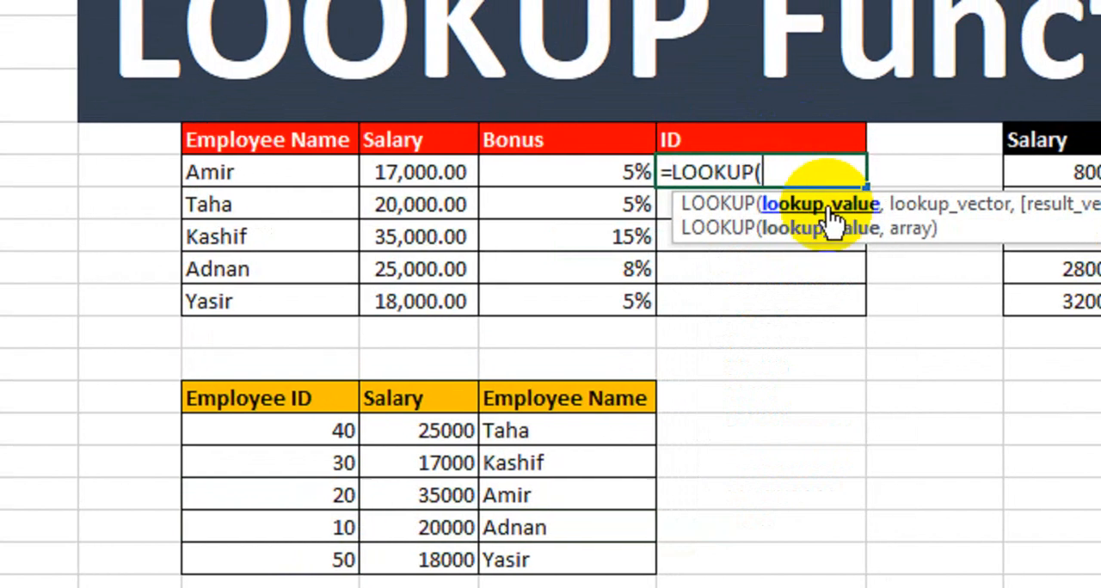
{"action": "left_click", "coordinate": [318, 173]}
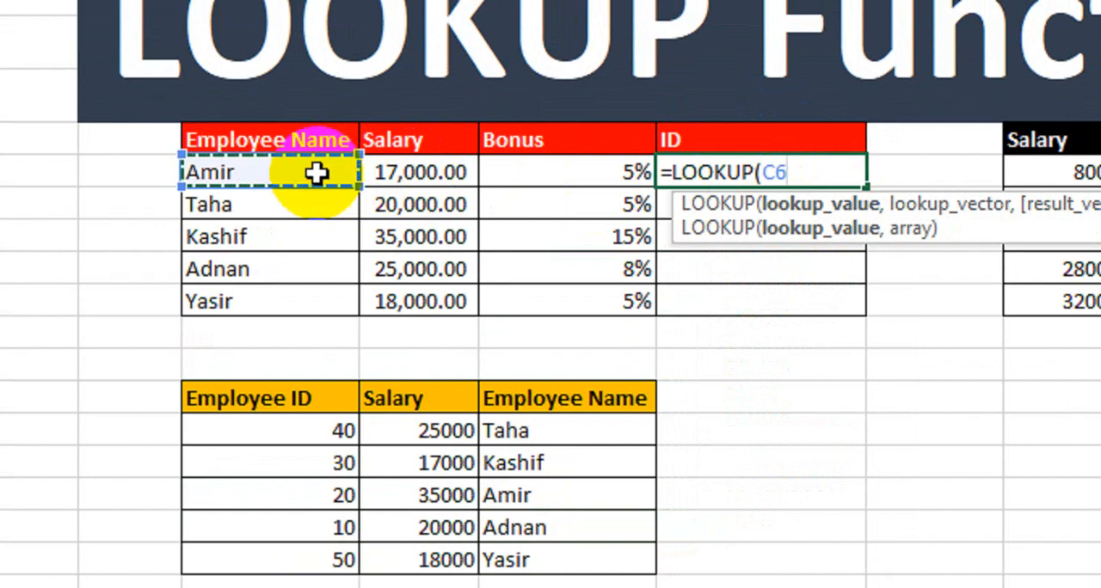
{"action": "type", "text": ","}
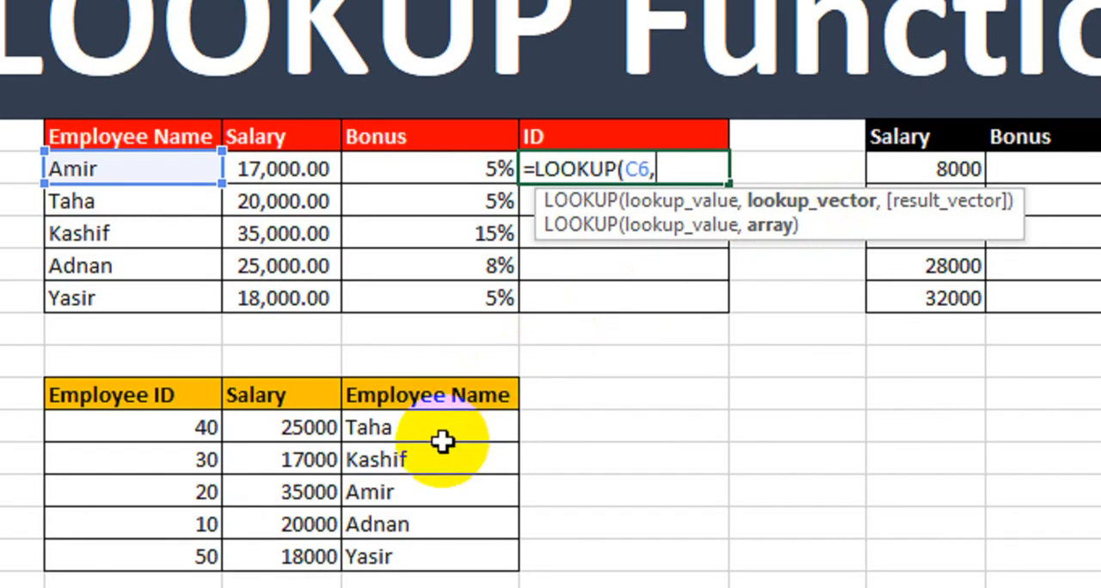
Complete the ID formula with $E$14:$E$18 as the lookup vector and $C$14:$C$18 as the result vector
{"action": "left_click_drag", "start_coordinate": [441, 435], "coordinate": [432, 557]}
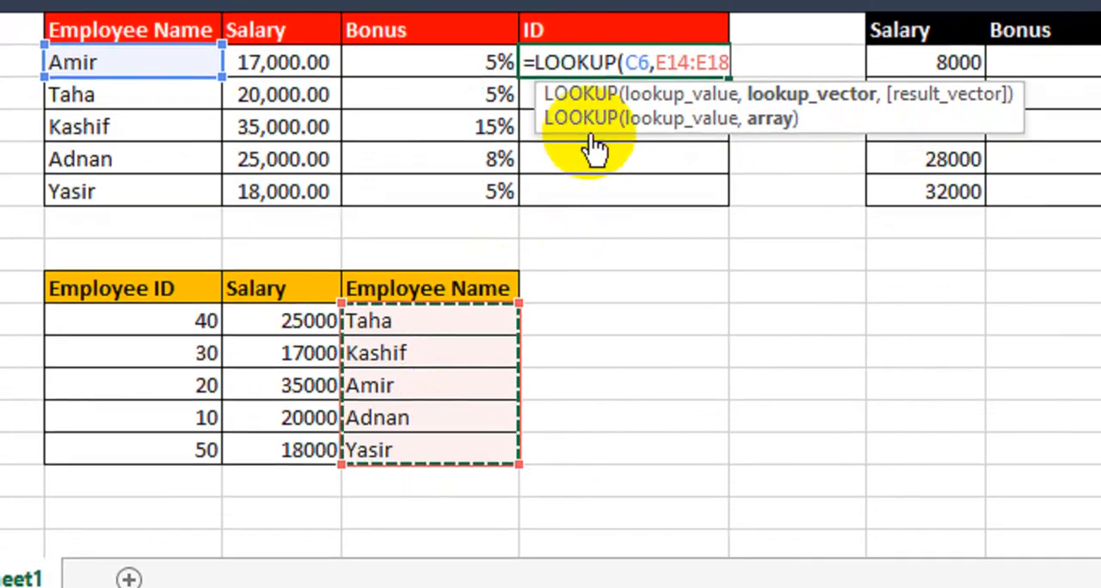
{"action": "left_click", "coordinate": [625, 58]}
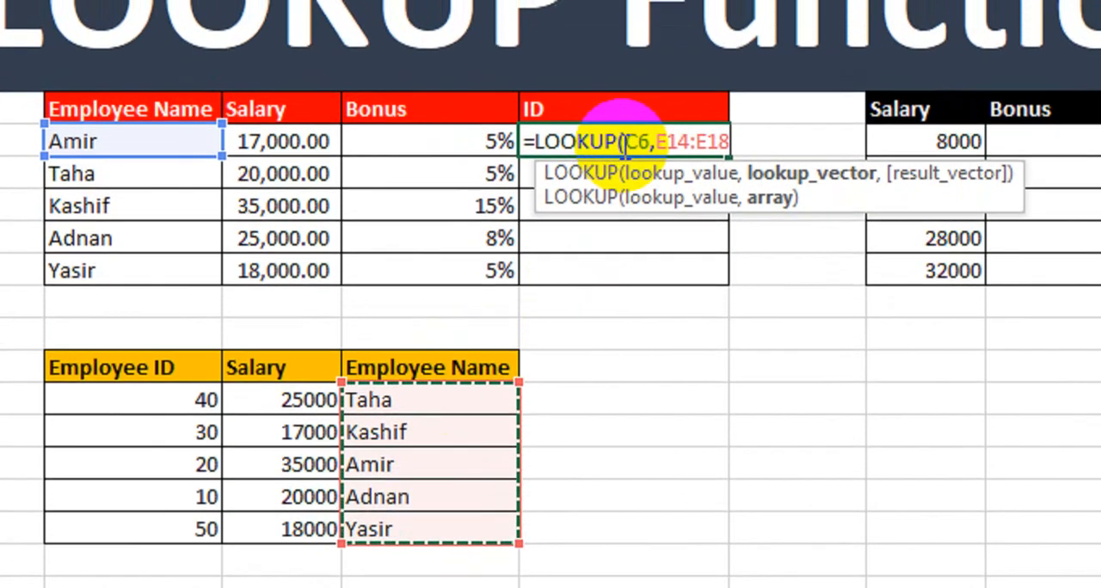
{"action": "type", "text": ","}
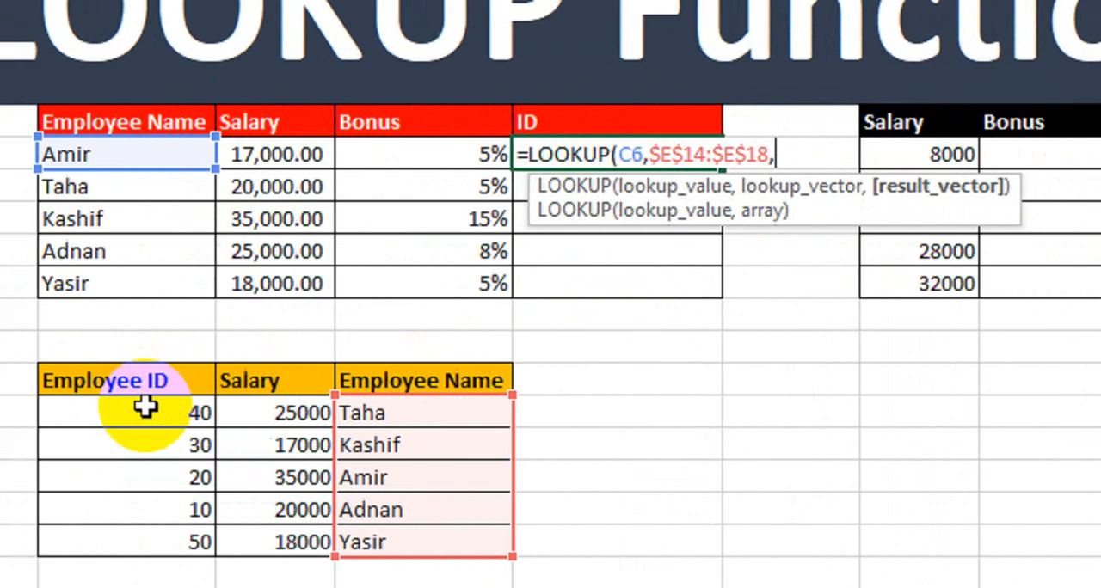
{"action": "left_click_drag", "start_coordinate": [269, 407], "coordinate": [256, 542]}
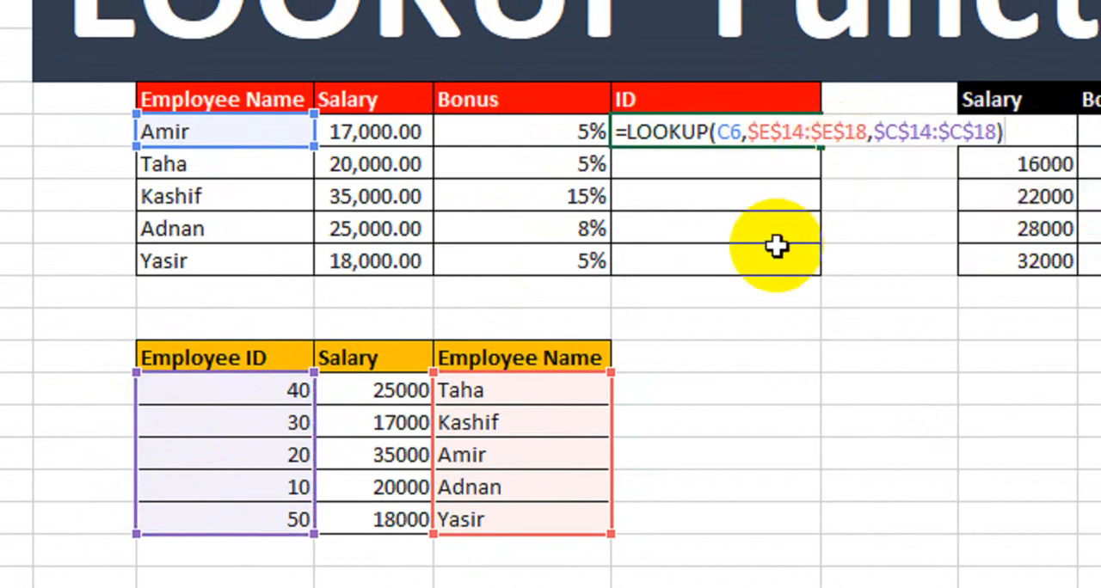
{"action": "key", "text": "Return"}
Fill the ID formula down to the last employee and inspect the resulting ID cells
{"action": "left_click", "coordinate": [772, 133]}
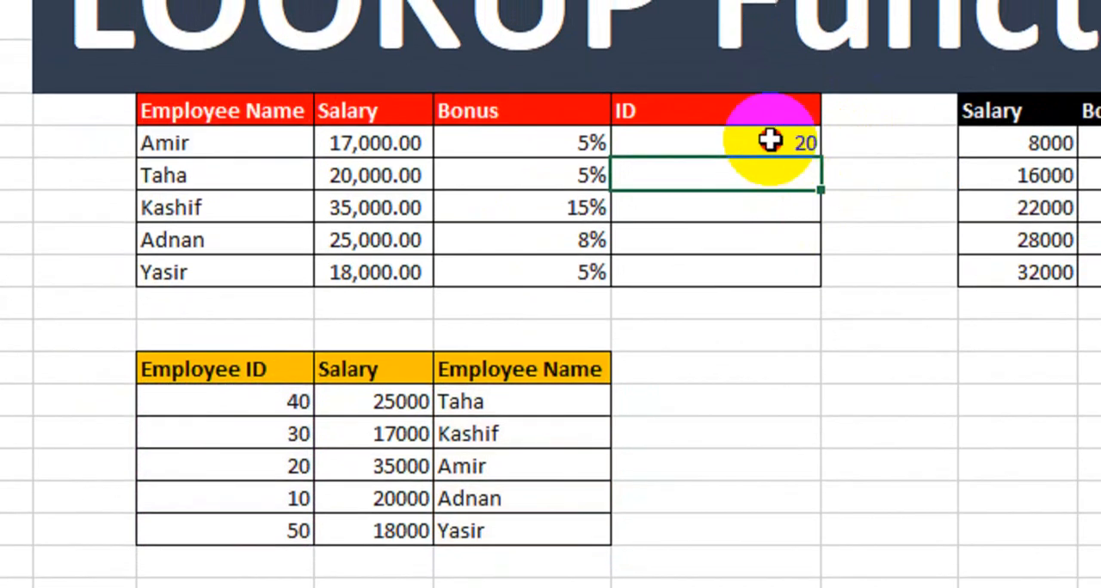
{"action": "left_click_drag", "start_coordinate": [819, 161], "coordinate": [800, 285]}
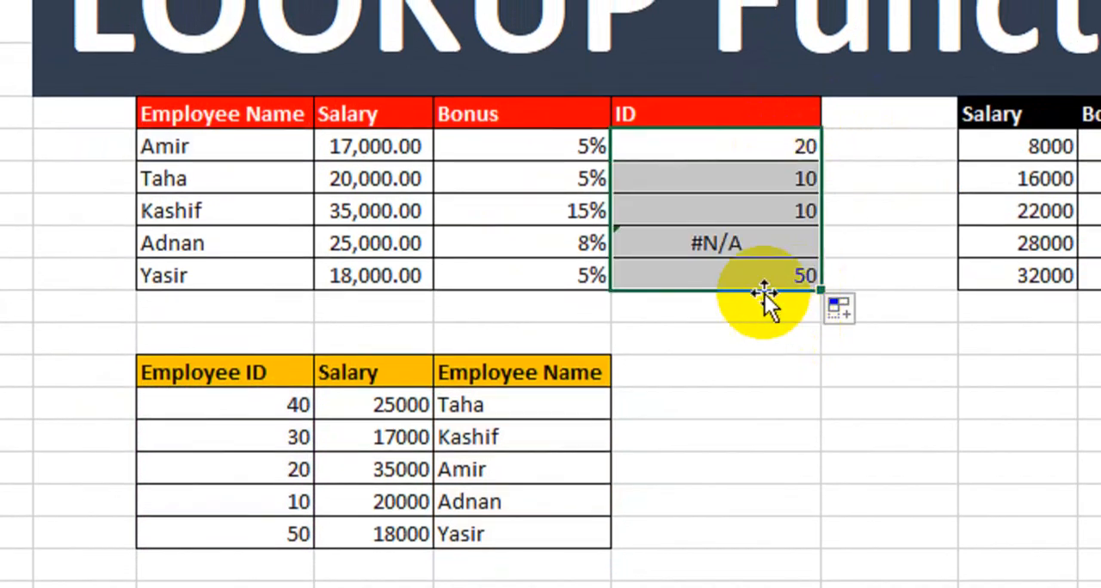
{"action": "left_click", "coordinate": [668, 244]}
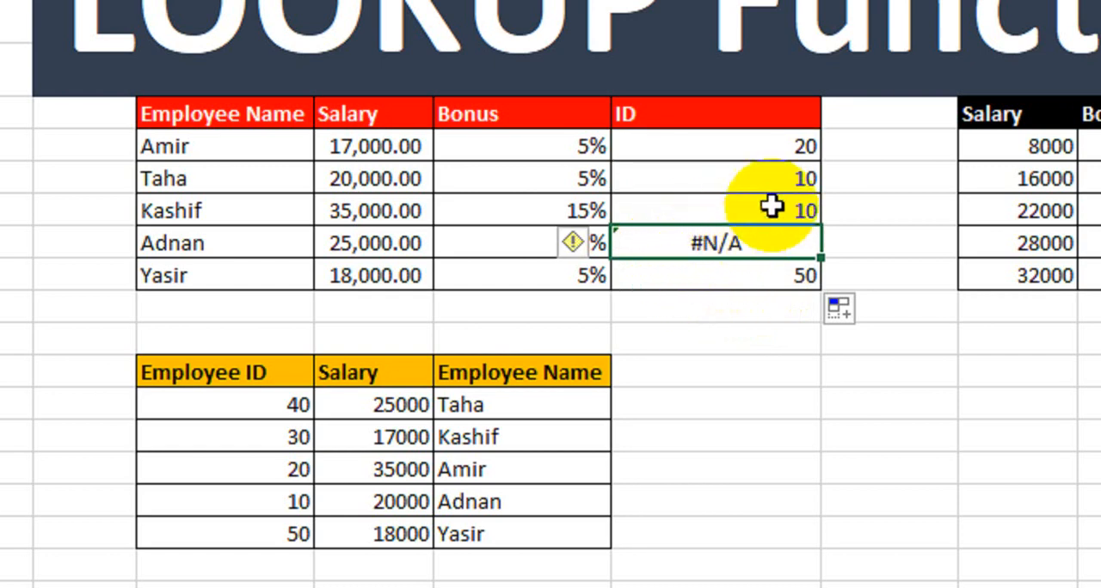
{"action": "left_click", "coordinate": [718, 157]}
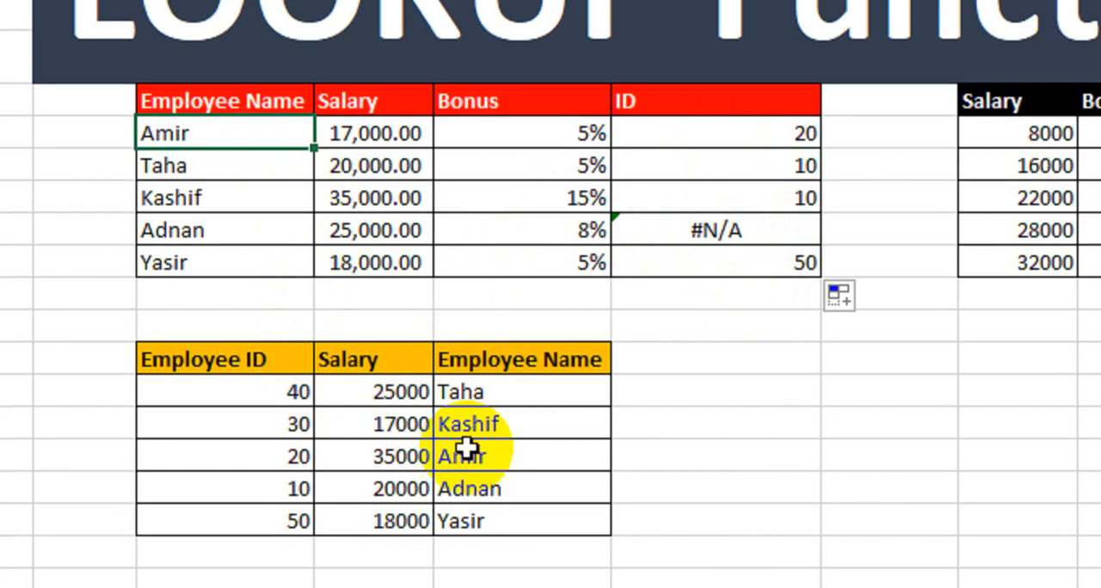
Compare the IDs retrieved in the bonus table with the matching employee rows in the Employee ID table
{"action": "left_click_drag", "start_coordinate": [467, 465], "coordinate": [344, 472]}
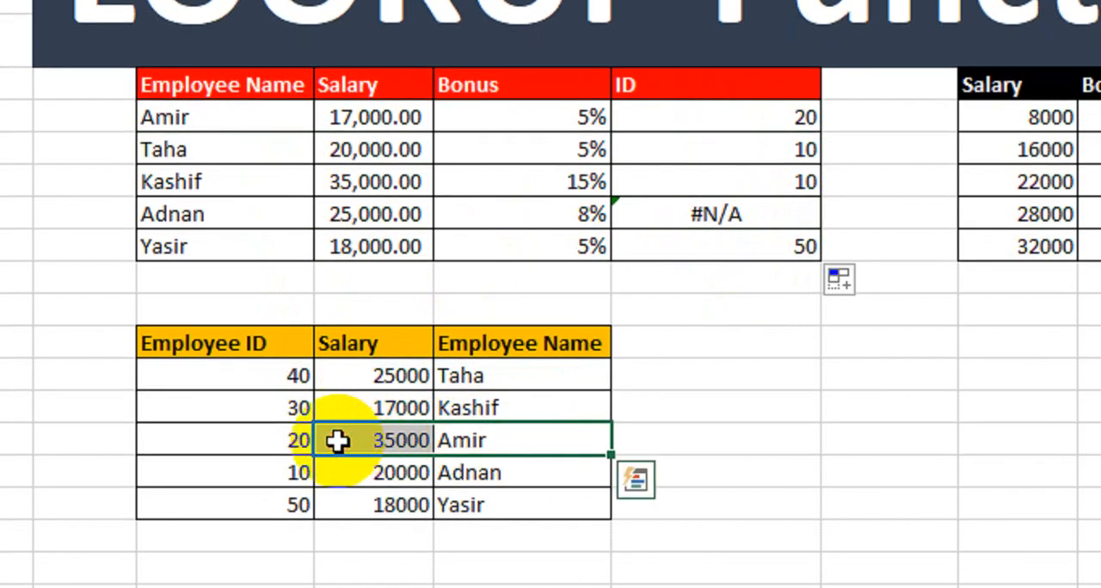
{"action": "left_click", "coordinate": [269, 470]}
{"action": "left_click", "coordinate": [727, 117]}
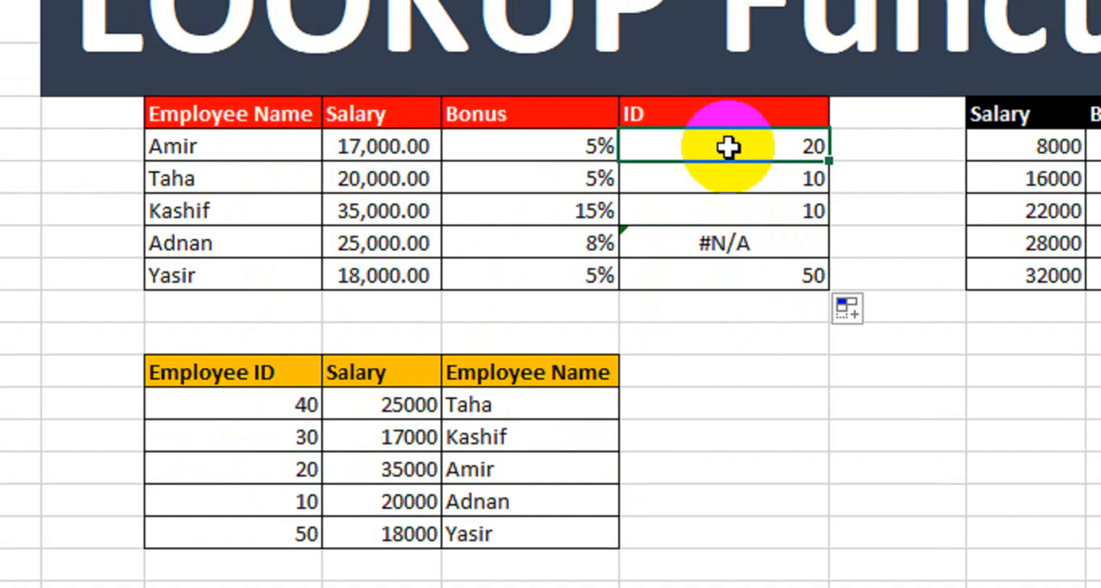
{"action": "left_click", "coordinate": [285, 178]}
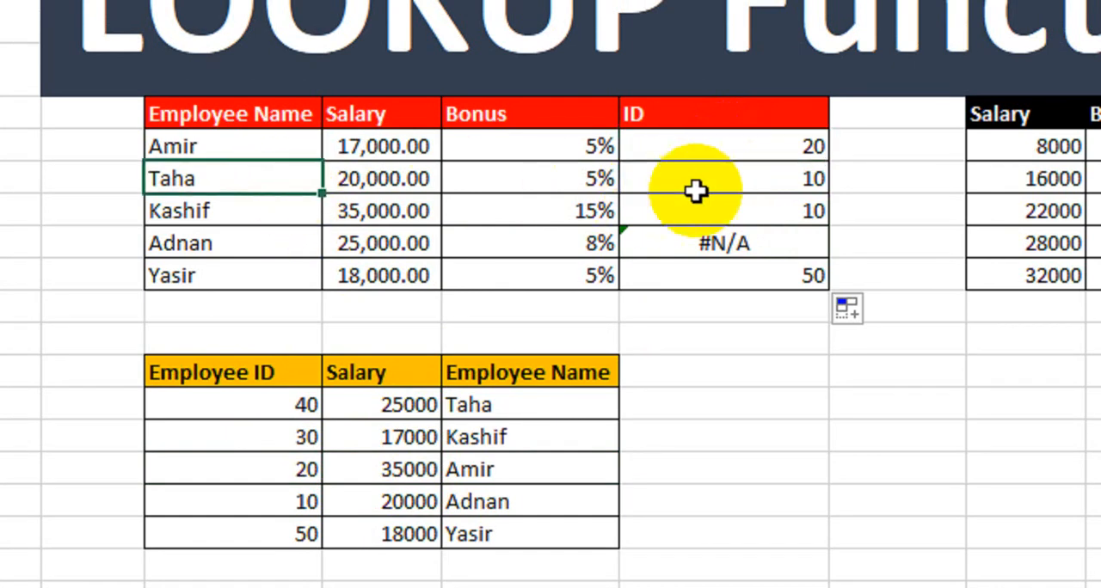
{"action": "left_click", "coordinate": [729, 175]}
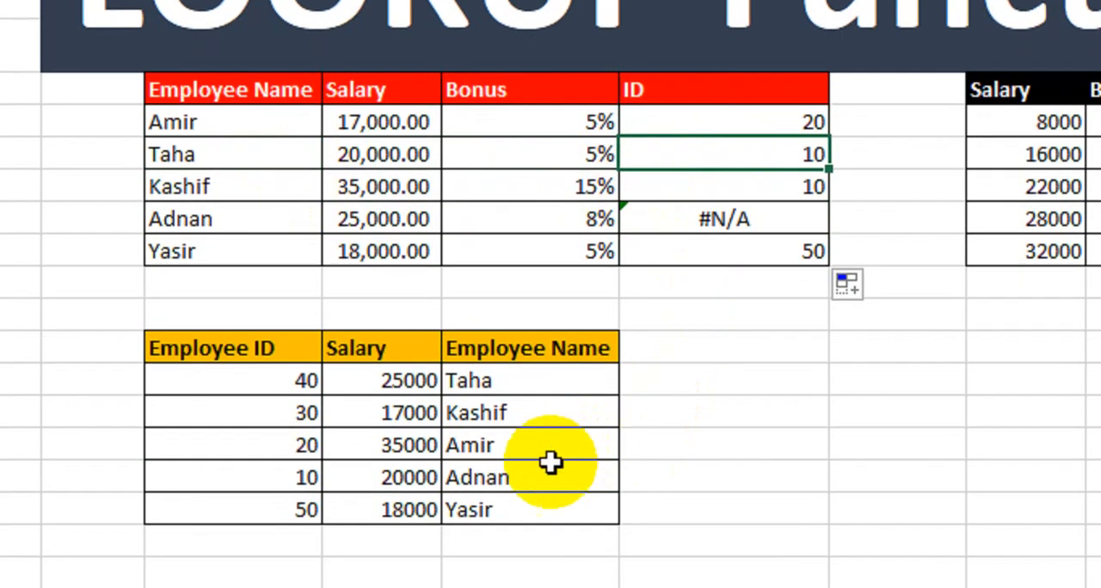
{"action": "left_click_drag", "start_coordinate": [508, 408], "coordinate": [318, 411]}
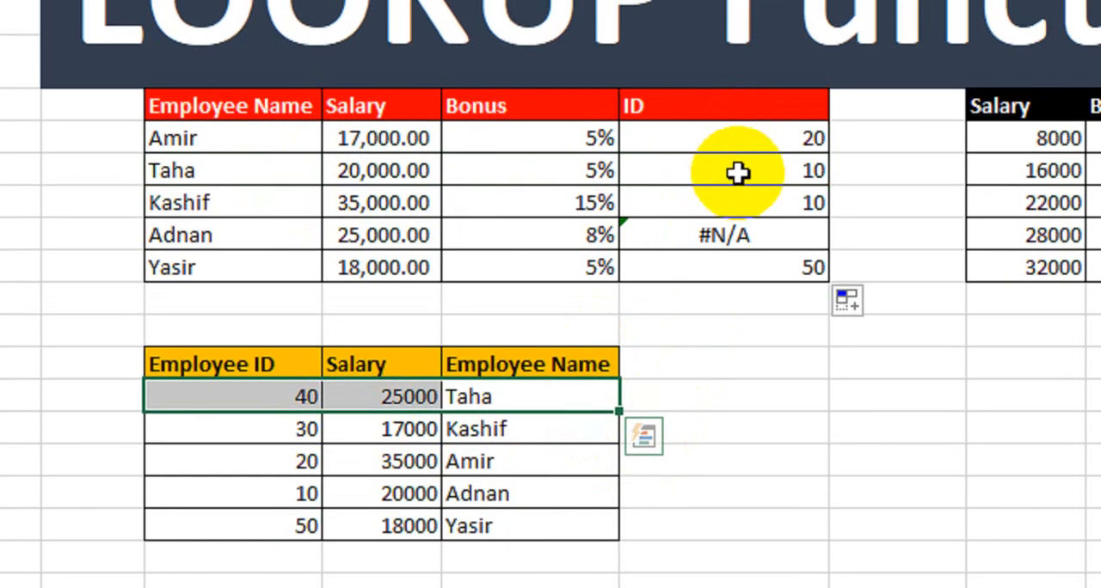
{"action": "left_click", "coordinate": [729, 200]}
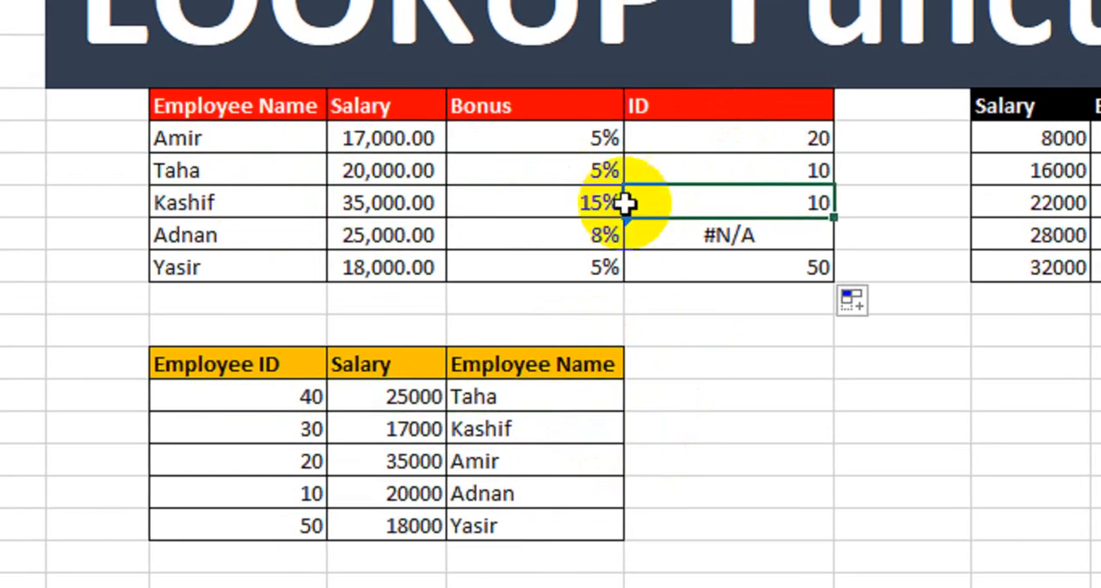
{"action": "left_click", "coordinate": [691, 227]}
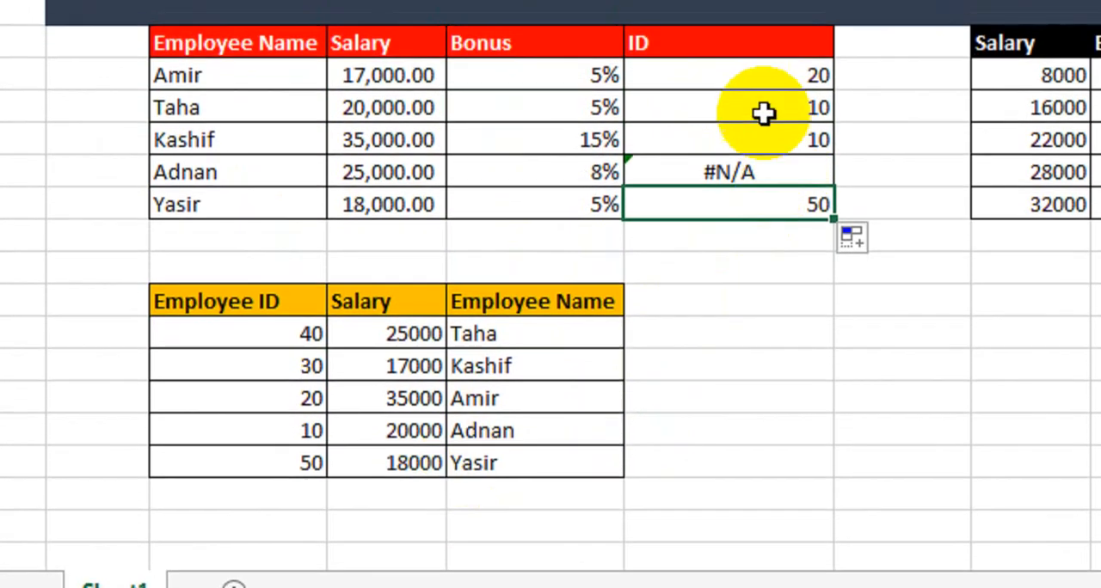
Review the whole ID column and the Bonus column of the bonus table beside the salary bracket table
{"action": "left_click", "coordinate": [751, 142]}
{"action": "left_click_drag", "start_coordinate": [750, 128], "coordinate": [748, 246]}
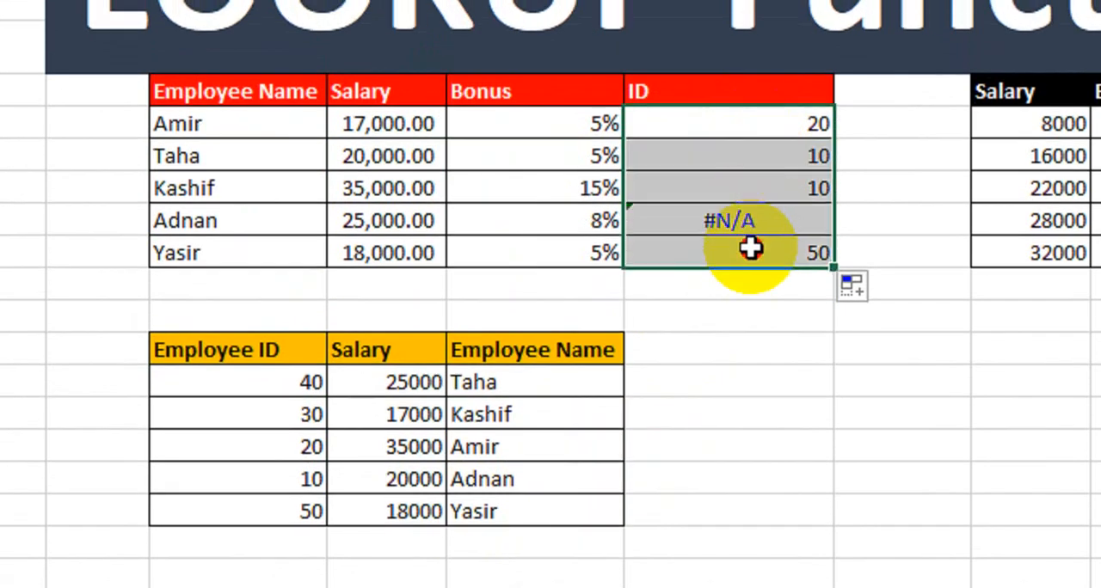
{"action": "left_click", "coordinate": [713, 442]}
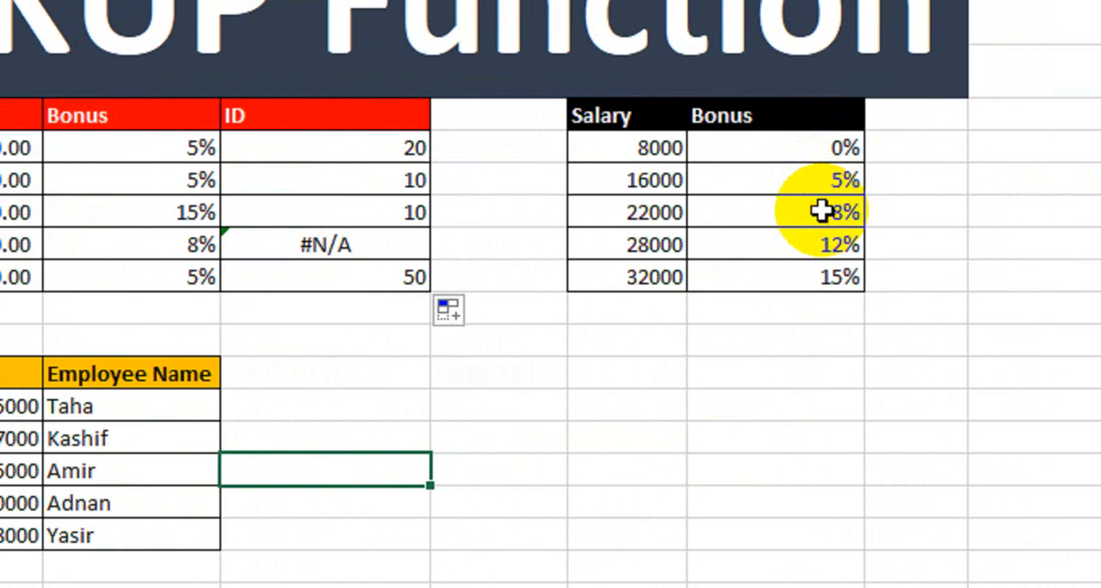
{"action": "left_click_drag", "start_coordinate": [166, 150], "coordinate": [125, 273]}
{"action": "left_click", "coordinate": [534, 366]}
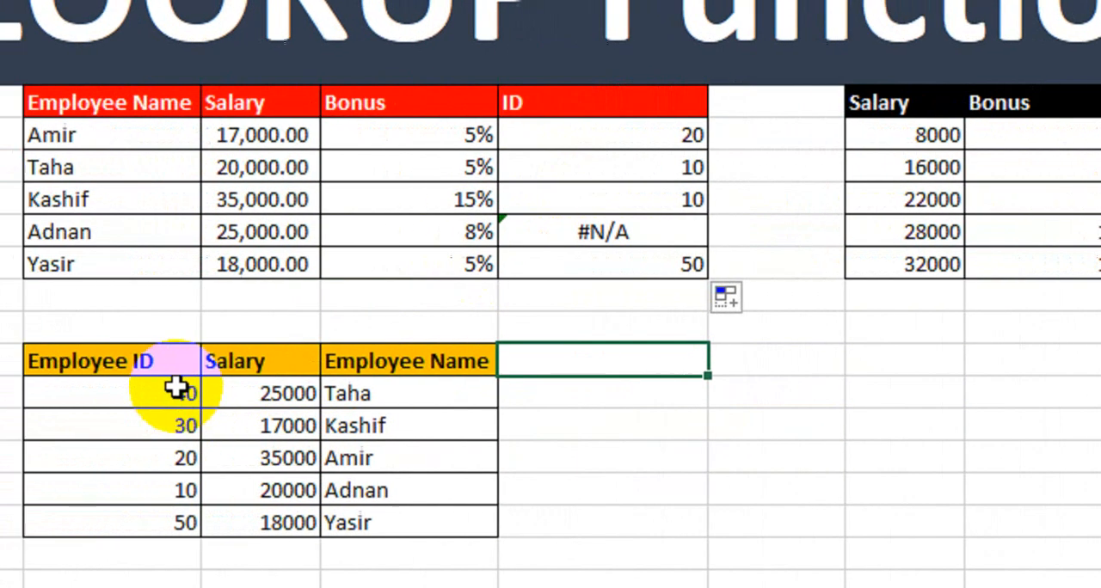
Sort the five data rows of the Employee ID table by Employee Name on values, in A to Z order
{"action": "left_click_drag", "start_coordinate": [49, 409], "coordinate": [160, 419]}
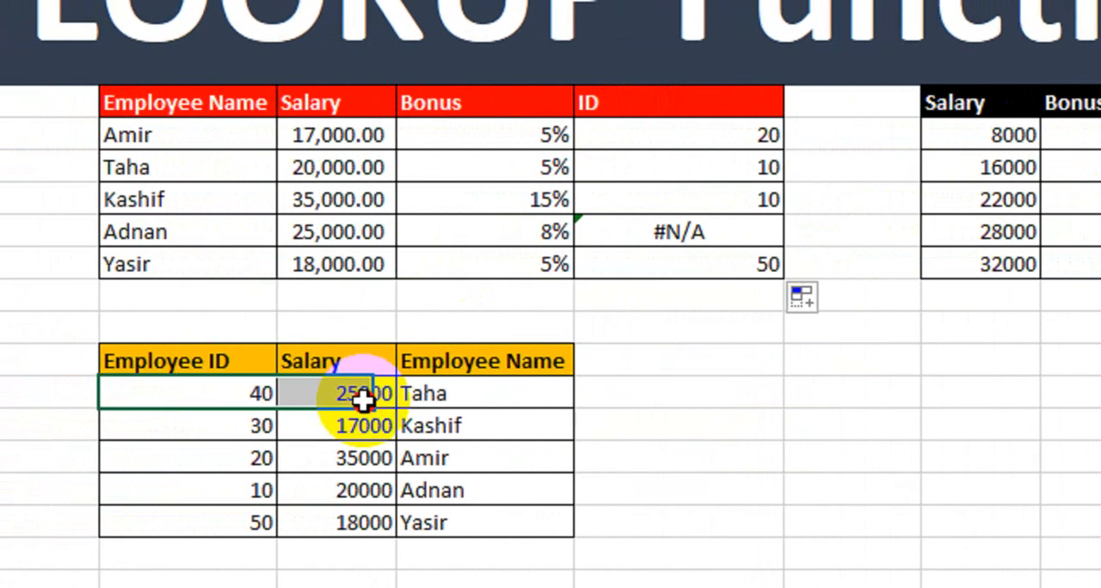
{"action": "left_click_drag", "start_coordinate": [362, 398], "coordinate": [482, 520]}
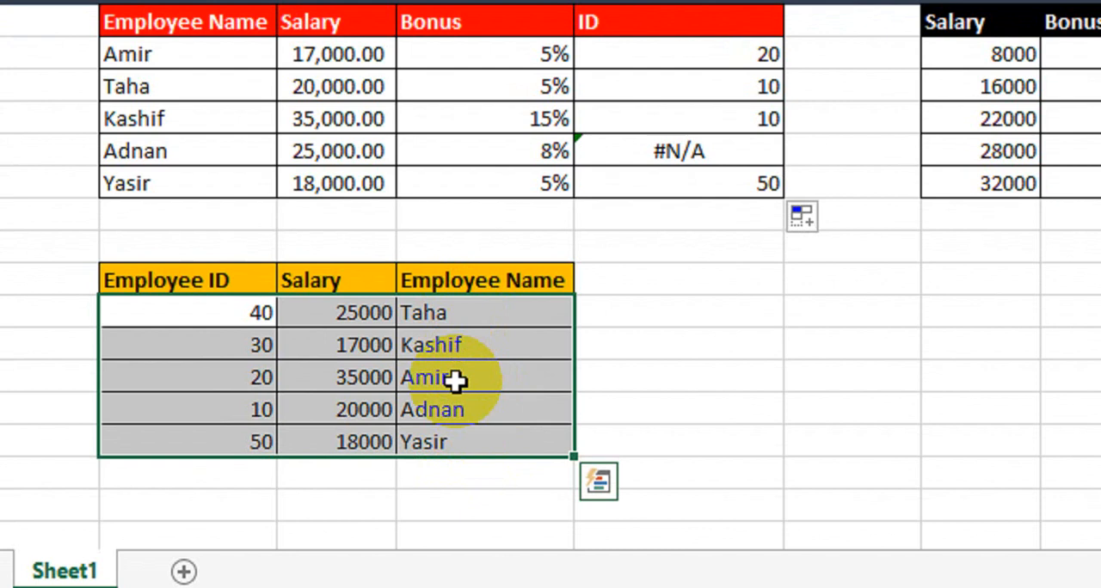
{"action": "left_click", "coordinate": [659, 320]}
{"action": "left_click_drag", "start_coordinate": [207, 317], "coordinate": [484, 442]}
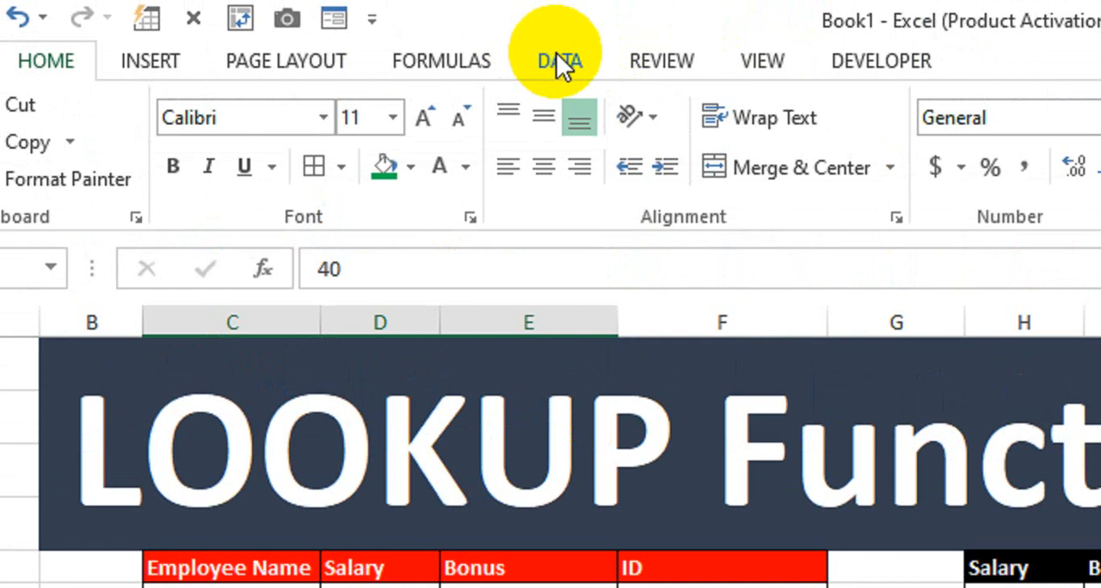
{"action": "left_click", "coordinate": [559, 64]}
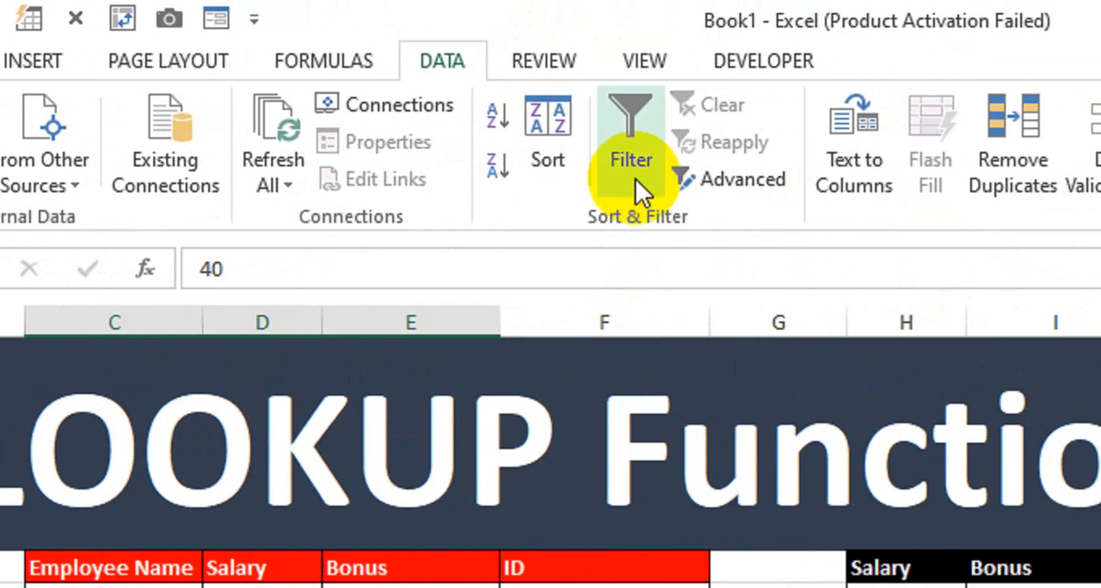
{"action": "left_click", "coordinate": [563, 155]}
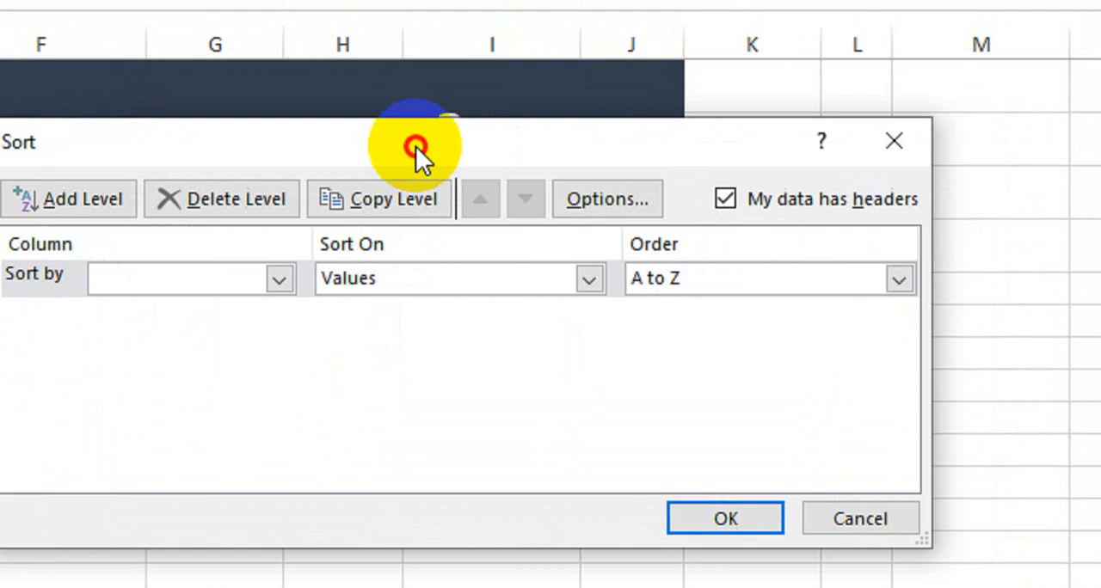
{"action": "left_click", "coordinate": [279, 279]}
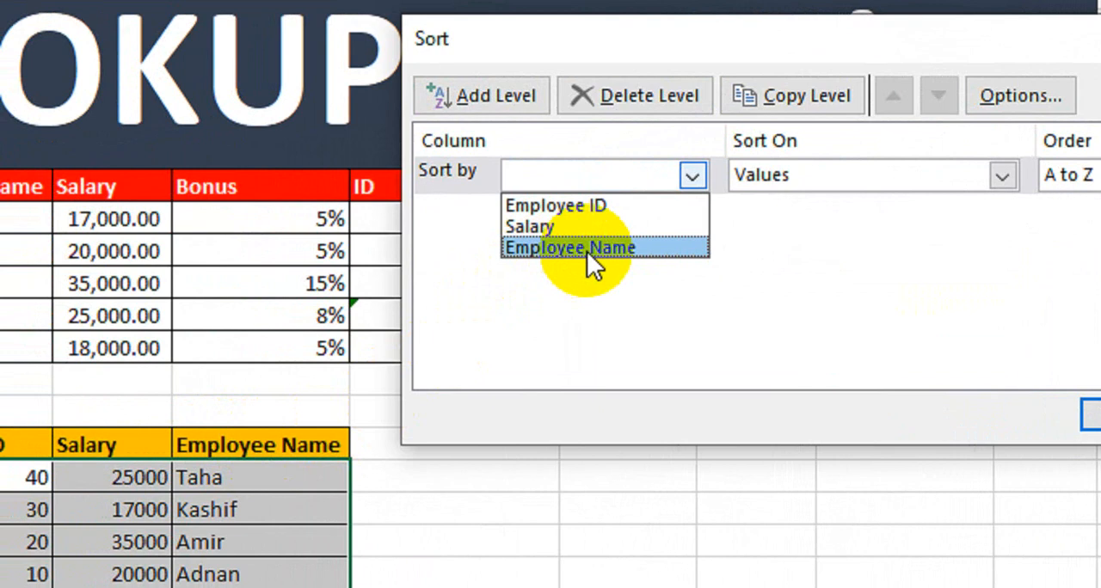
{"action": "left_click", "coordinate": [586, 249]}
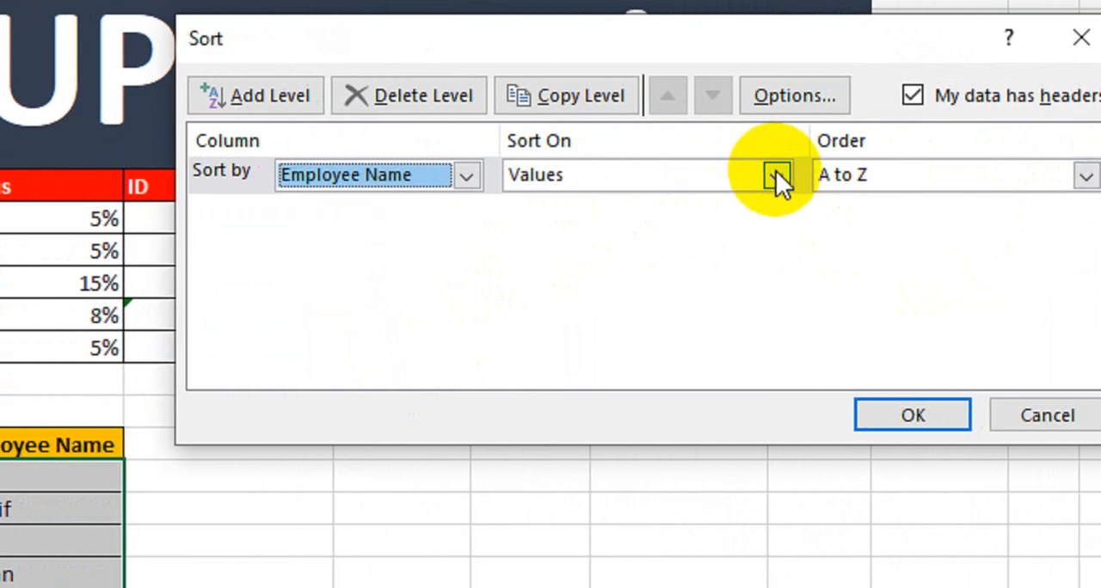
{"action": "left_click", "coordinate": [929, 174]}
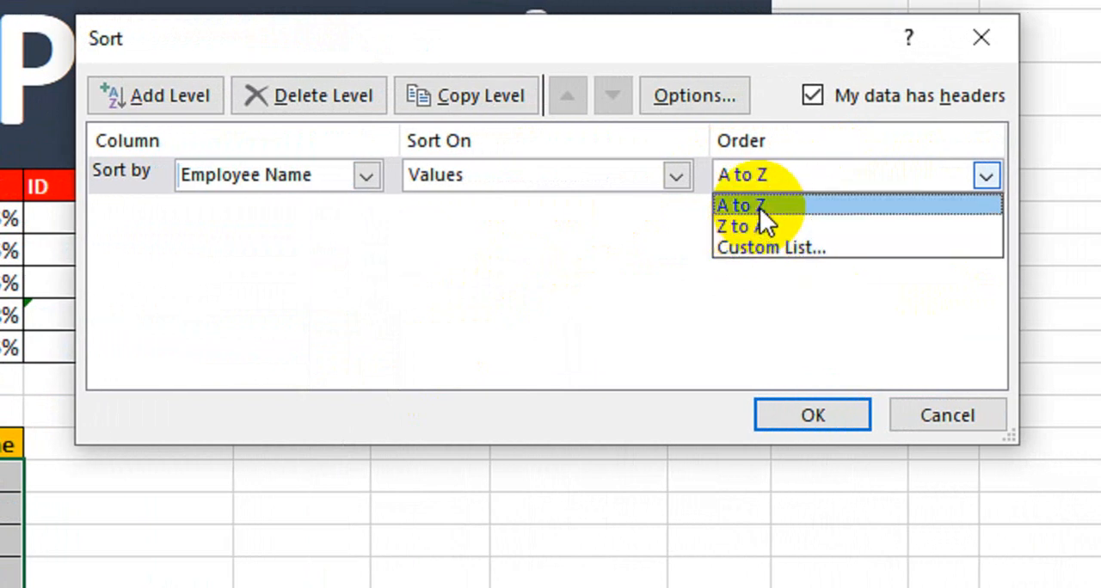
{"action": "left_click", "coordinate": [741, 205]}
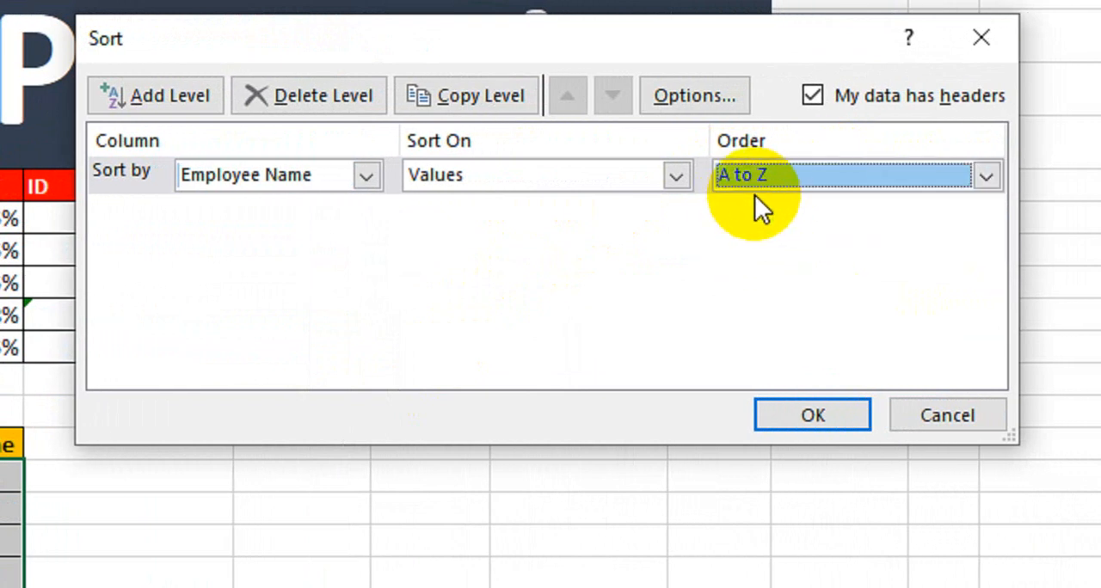
{"action": "left_click", "coordinate": [805, 412]}
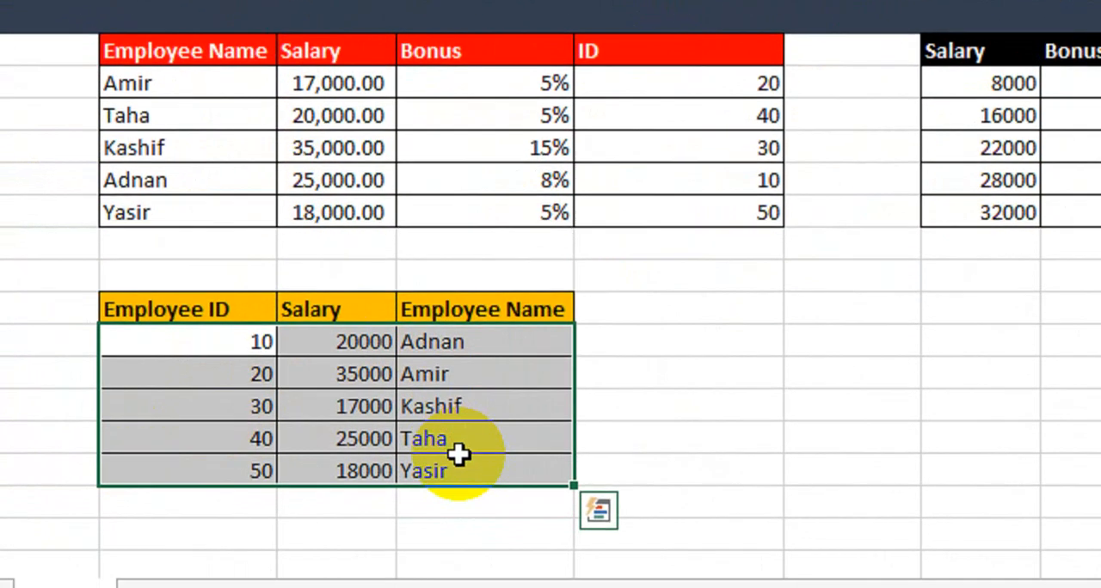
Examine the recalculated ID column and check the first two employees' IDs against the sorted Employee ID table
{"action": "left_click", "coordinate": [663, 341]}
{"action": "left_click_drag", "start_coordinate": [688, 86], "coordinate": [688, 124]}
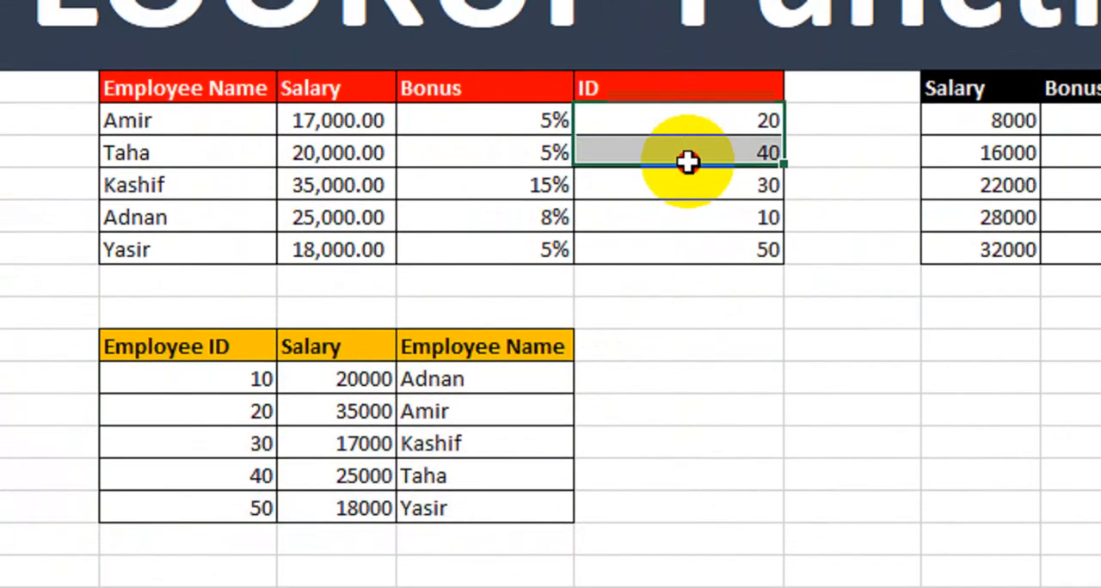
{"action": "left_click_drag", "start_coordinate": [688, 162], "coordinate": [681, 249]}
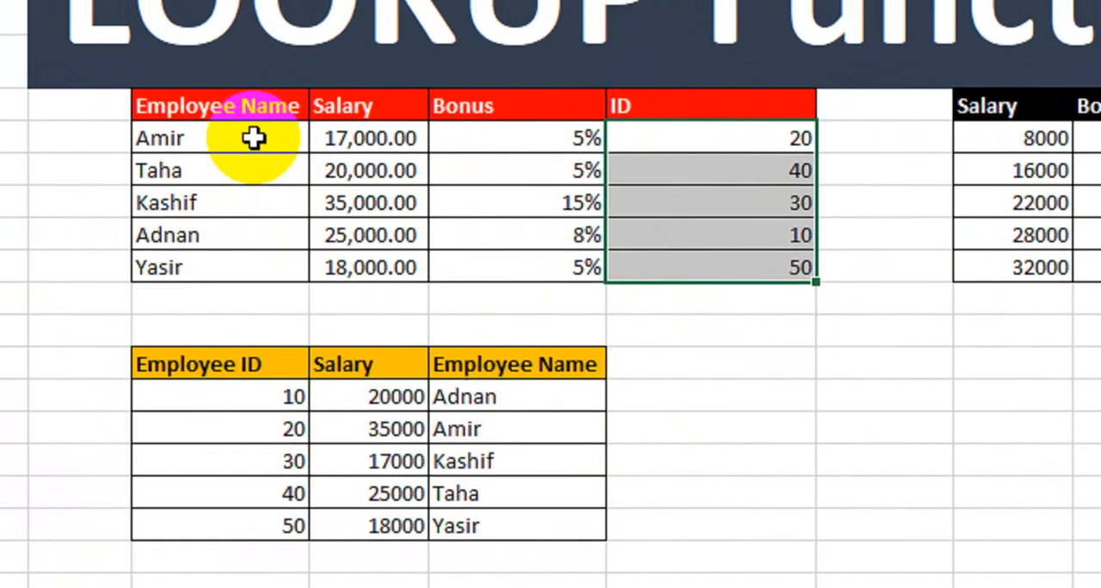
{"action": "left_click", "coordinate": [221, 119]}
{"action": "left_click", "coordinate": [712, 121]}
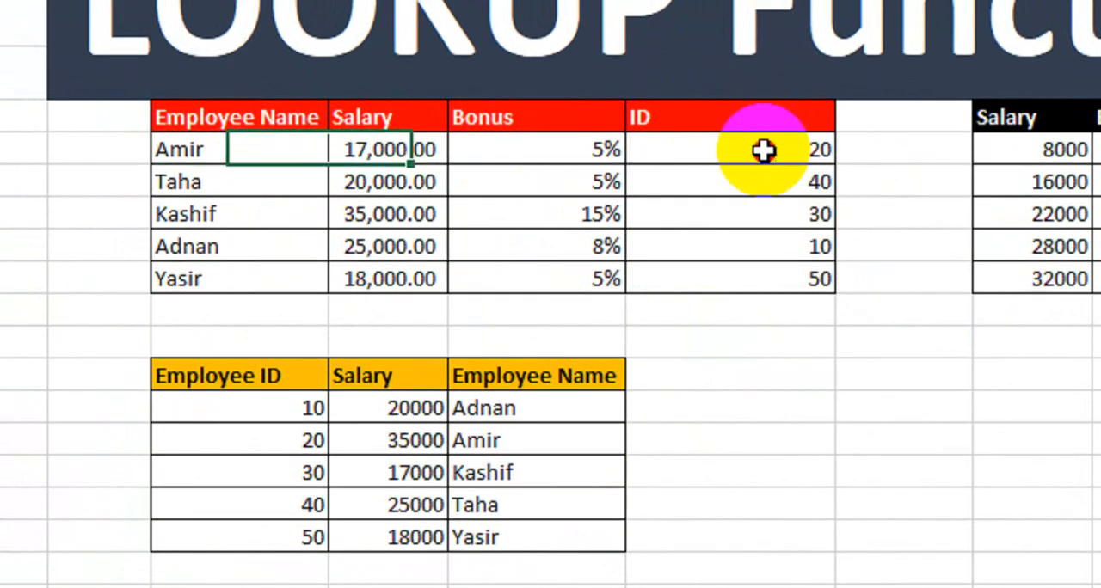
{"action": "left_click_drag", "start_coordinate": [531, 437], "coordinate": [293, 440]}
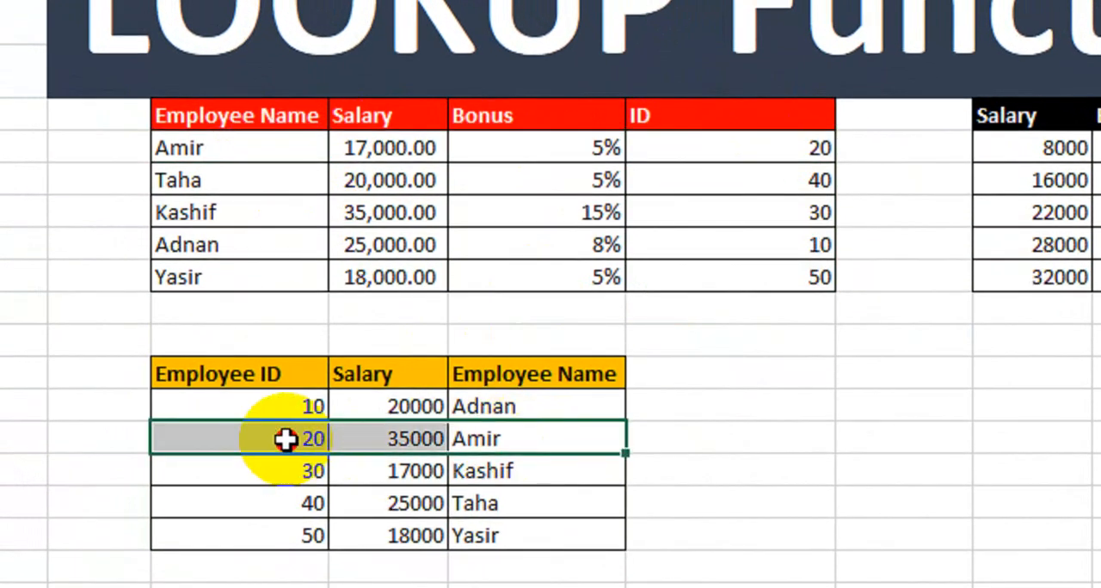
{"action": "left_click_drag", "start_coordinate": [198, 211], "coordinate": [799, 197]}
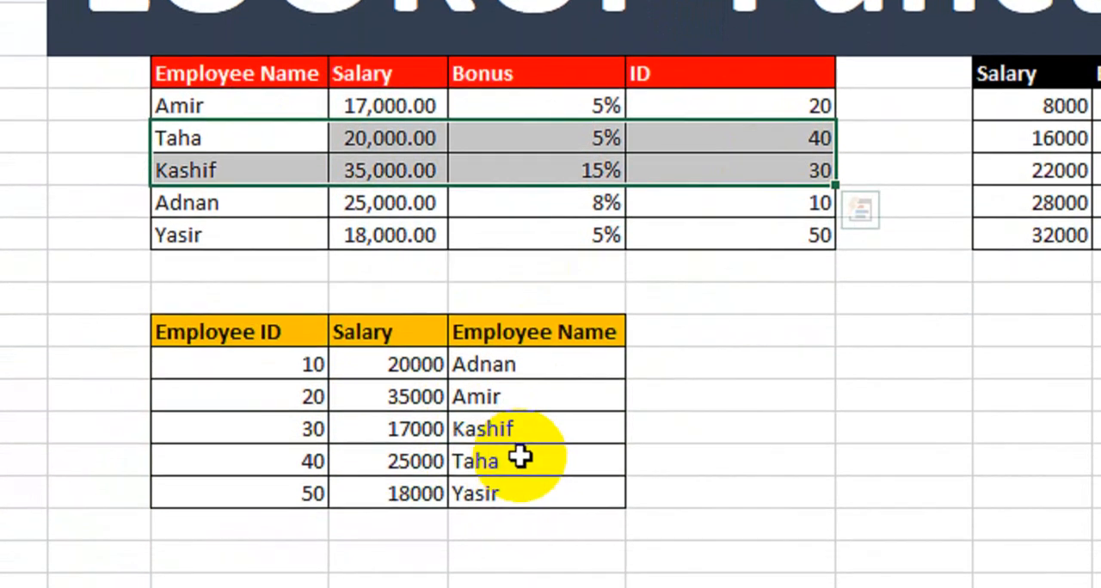
{"action": "left_click_drag", "start_coordinate": [521, 497], "coordinate": [284, 498]}
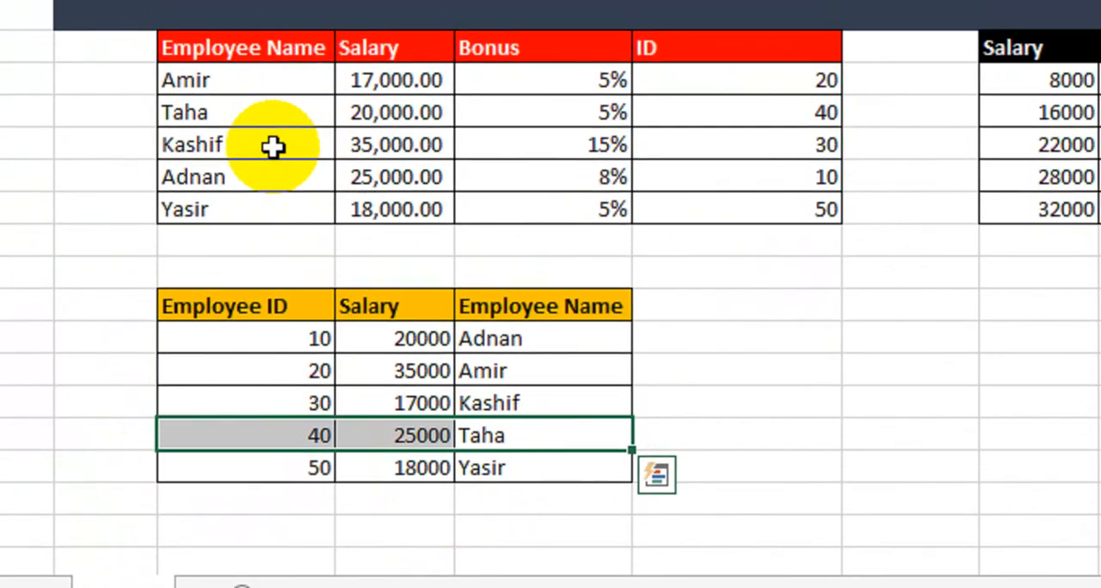
Check the third, fourth and fifth employees' IDs against their matching rows in the sorted Employee ID table
{"action": "left_click_drag", "start_coordinate": [264, 107], "coordinate": [722, 106]}
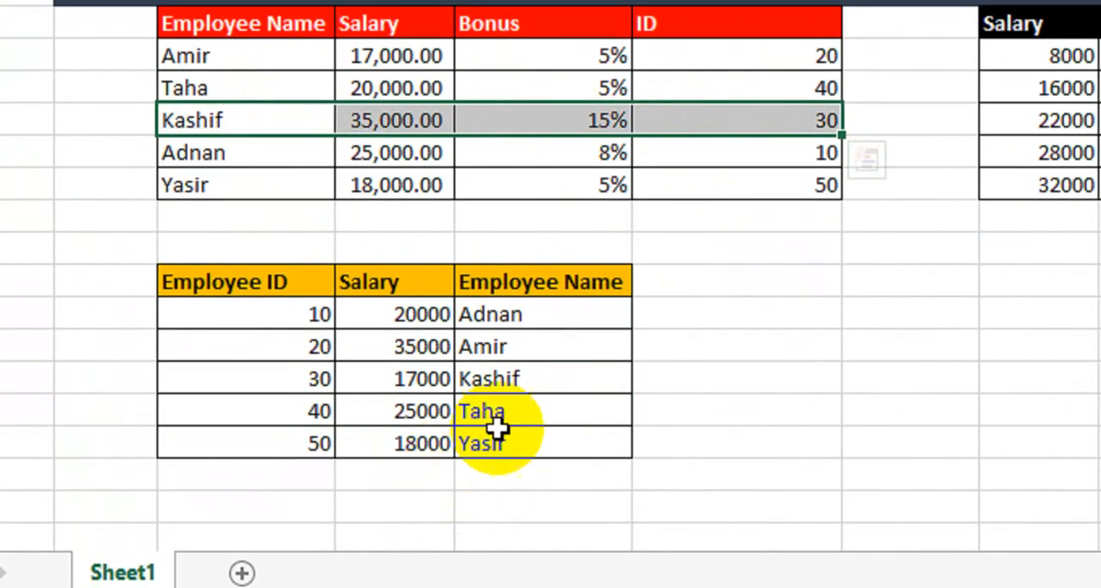
{"action": "left_click_drag", "start_coordinate": [486, 378], "coordinate": [332, 381]}
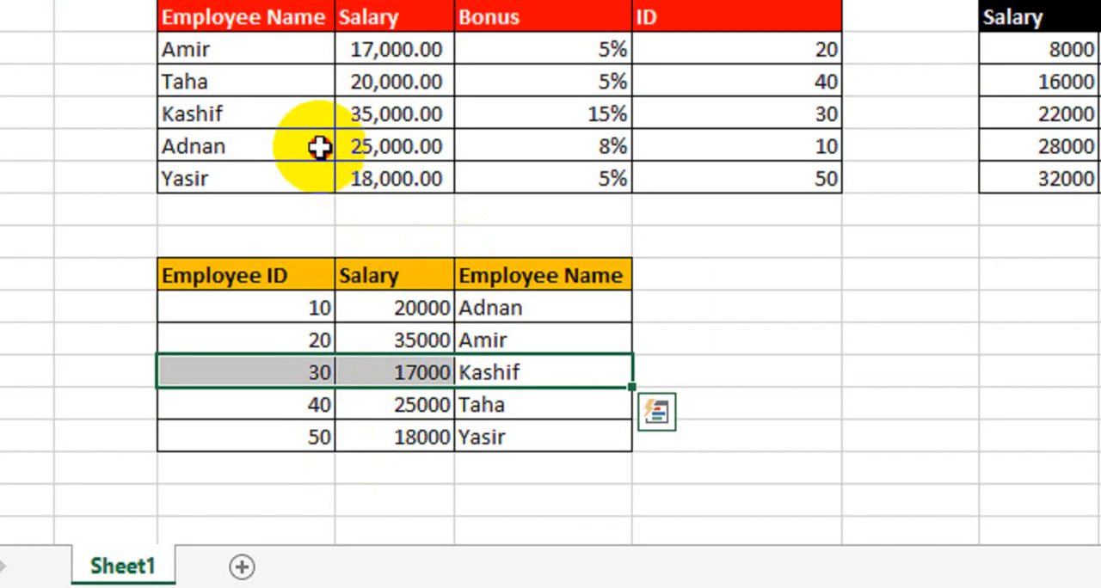
{"action": "left_click_drag", "start_coordinate": [319, 143], "coordinate": [776, 143]}
{"action": "left_click_drag", "start_coordinate": [319, 179], "coordinate": [749, 180]}
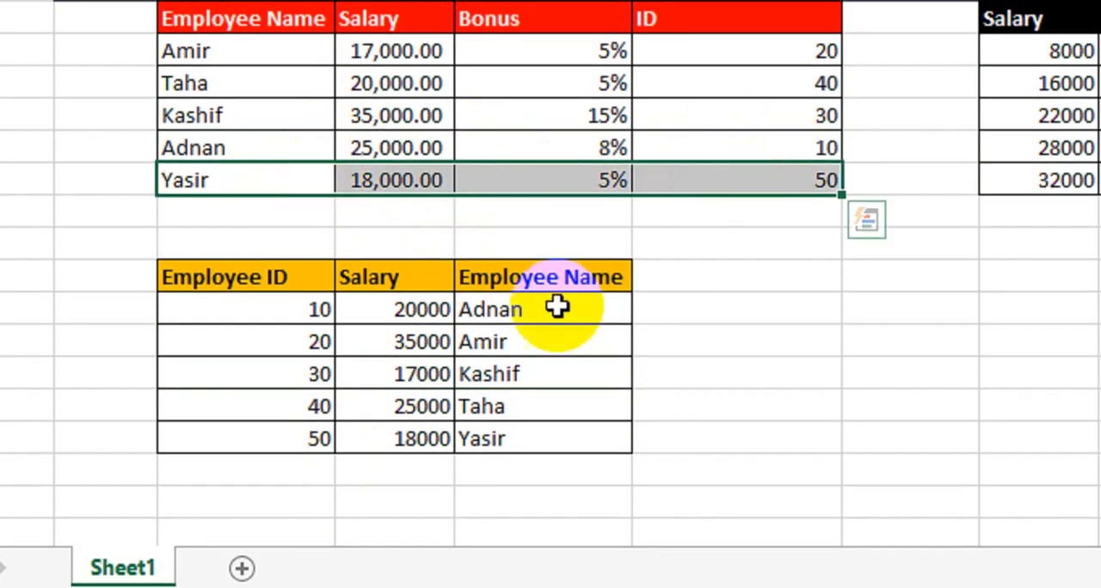
{"action": "left_click_drag", "start_coordinate": [504, 305], "coordinate": [320, 295]}
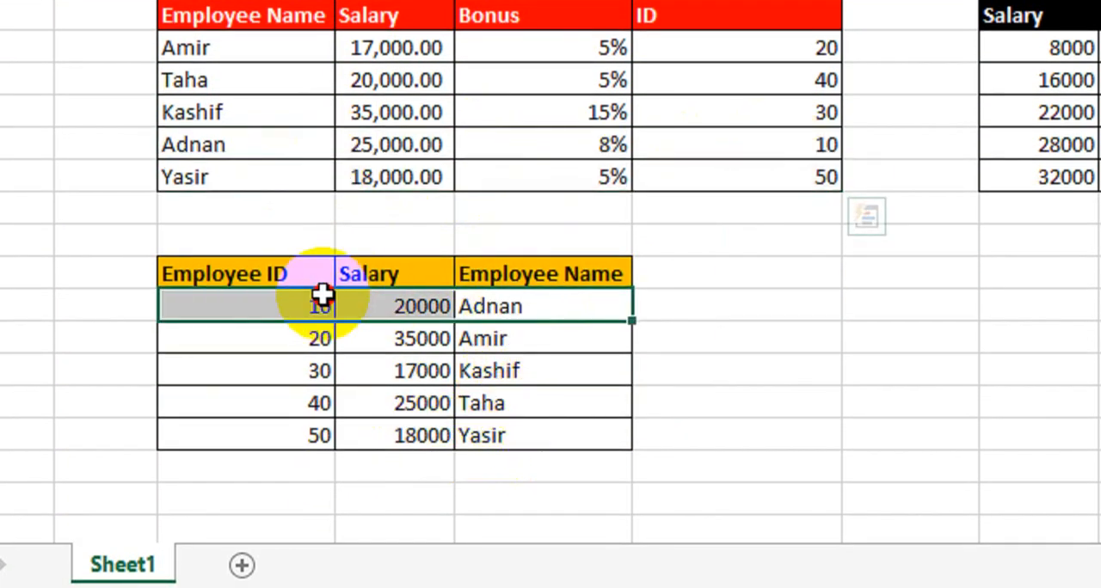
{"action": "left_click", "coordinate": [478, 434]}
{"action": "left_click_drag", "start_coordinate": [478, 425], "coordinate": [327, 425]}
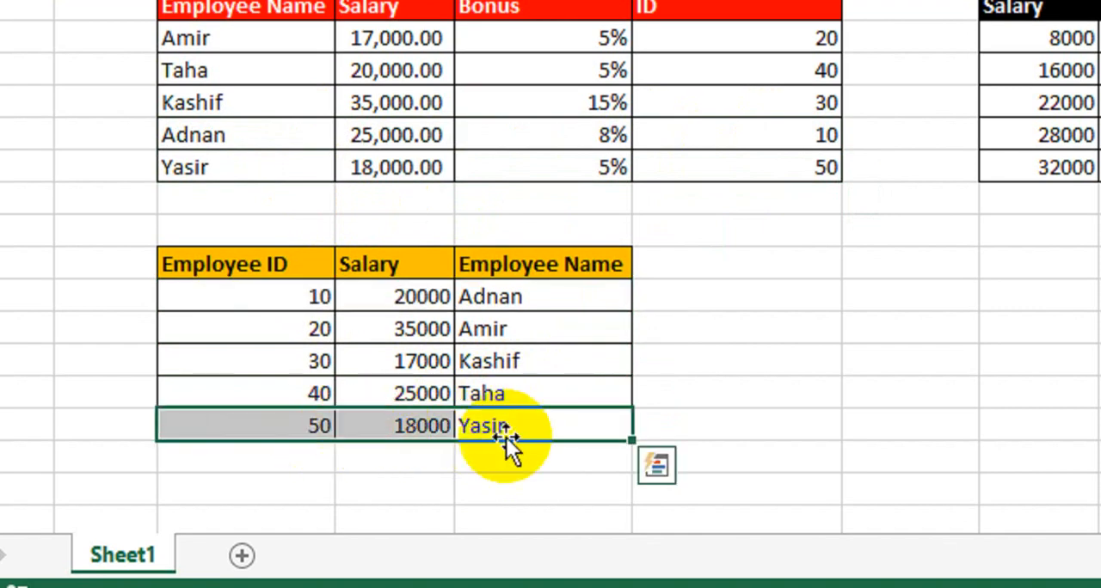
{"action": "left_click", "coordinate": [710, 337]}
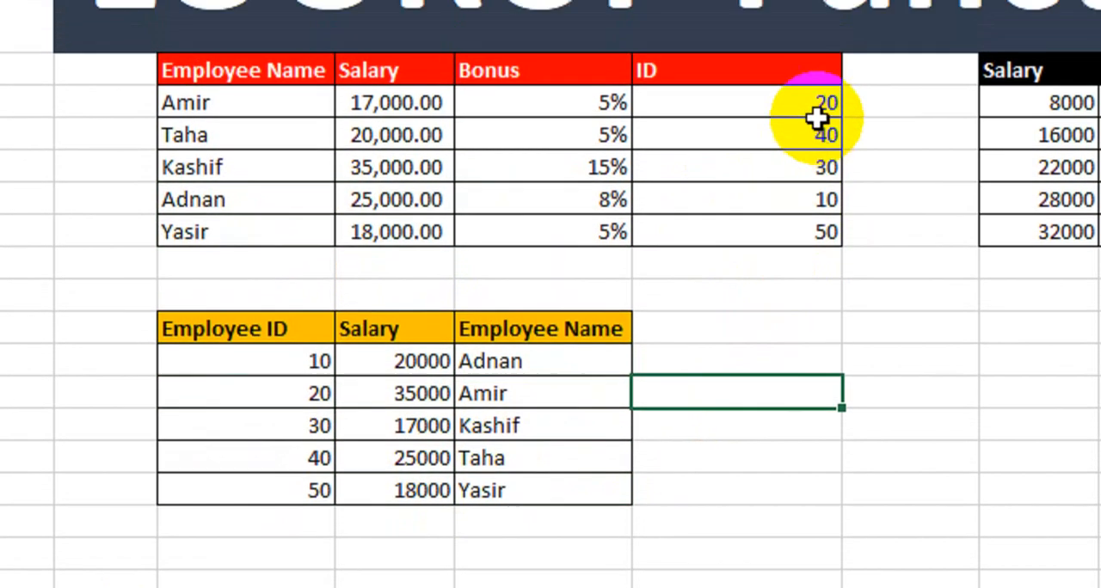